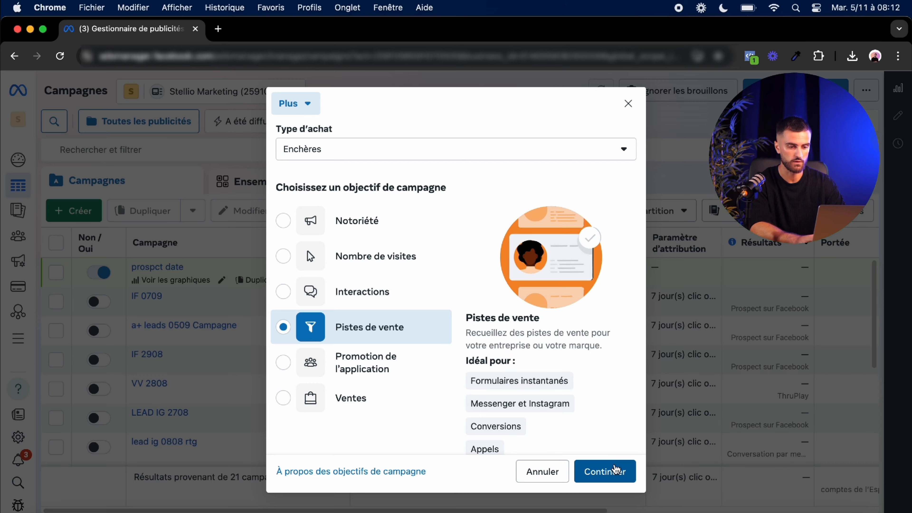
Step: Confirm the Pistes de vente objective and continue with the Campagne manuelle (prospects) setup
click(616, 469)
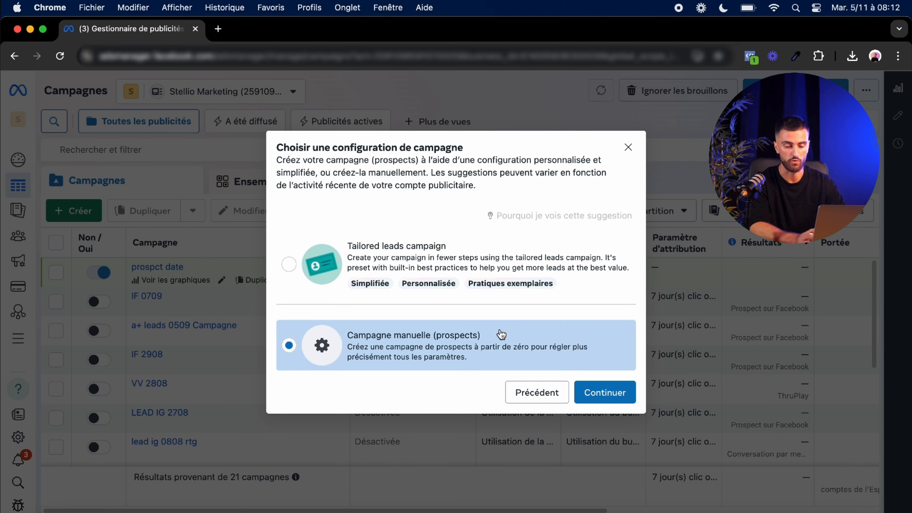
click(595, 391)
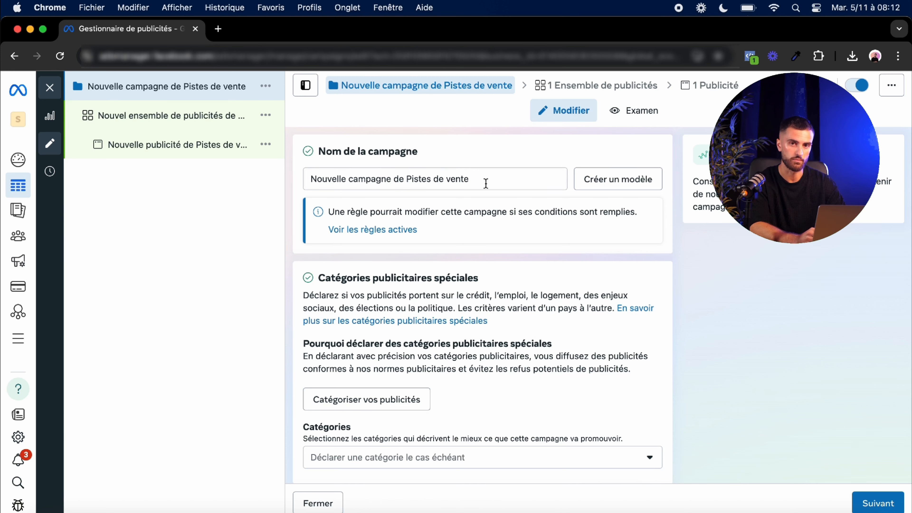
Step: Rename the campaign as PROSPECT DATE
triple_click(485, 184)
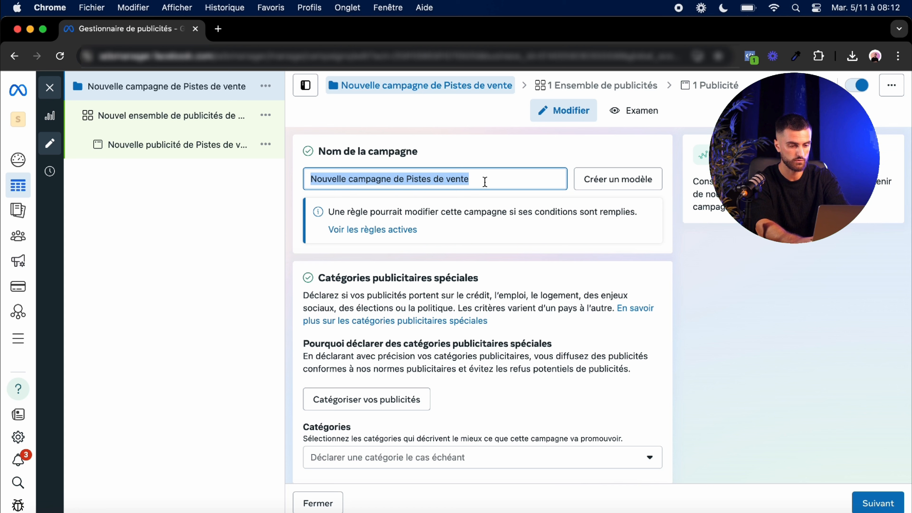
text(PROSPE)
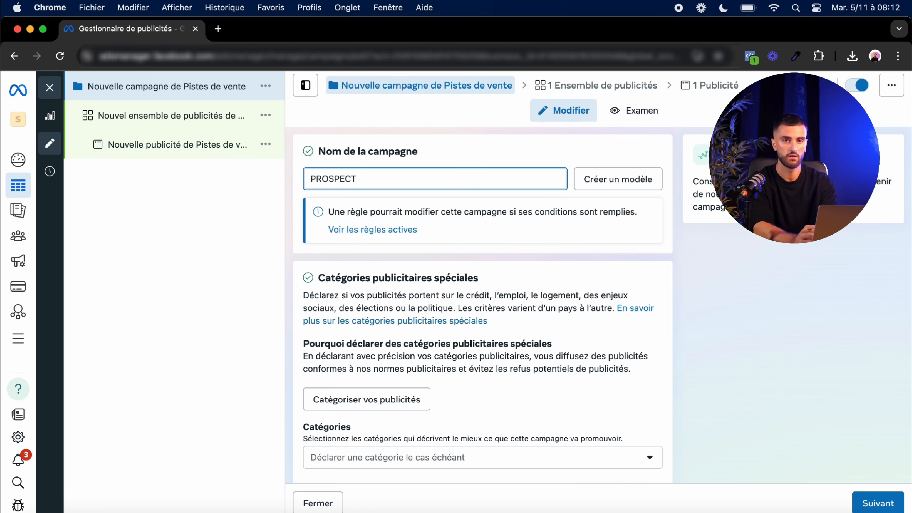
text(CT)
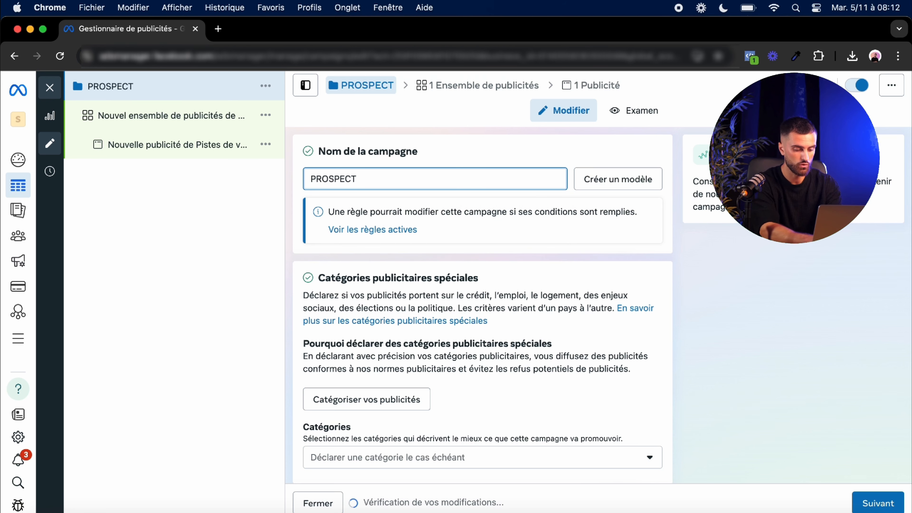
text( DATE)
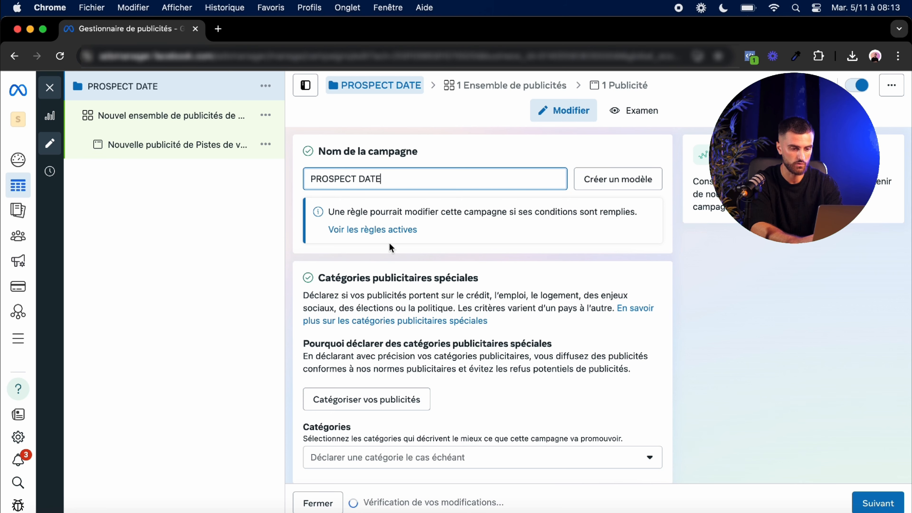
Step: Leave the special ad categories undeclared and the campaign options off, and proceed to the ad set settings
scroll(431, 281, down, 5)
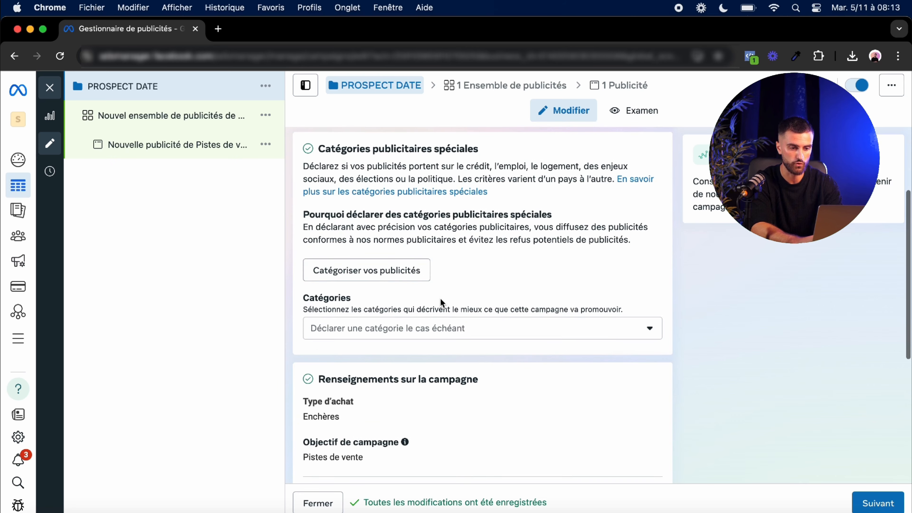
click(462, 328)
scroll(585, 333, down, 2)
scroll(586, 333, down, 1)
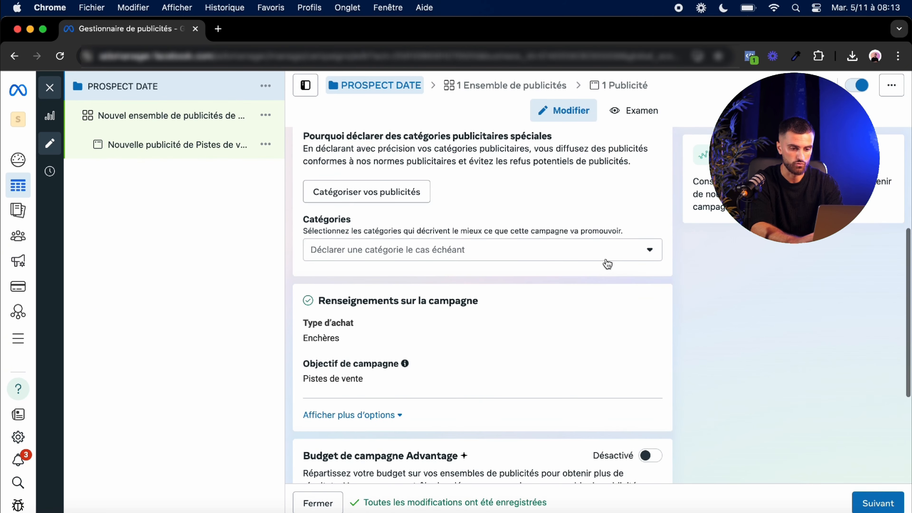
click(607, 253)
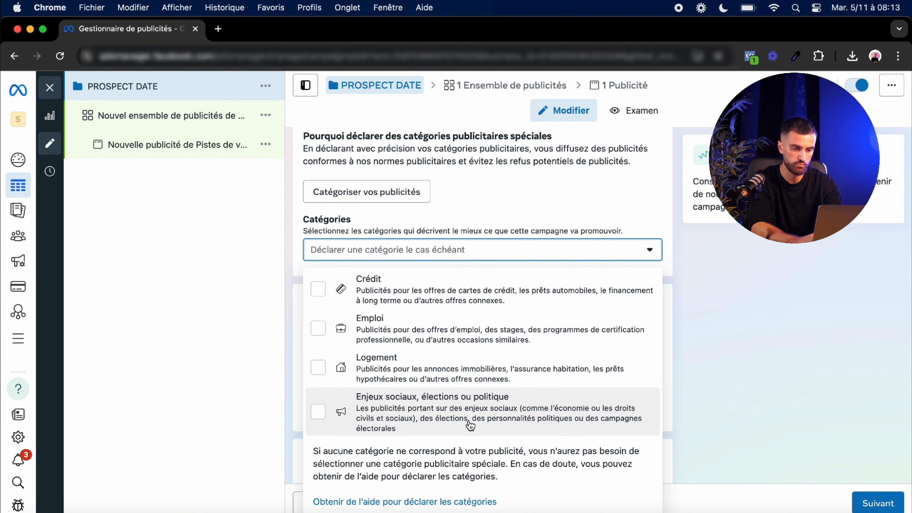
click(598, 254)
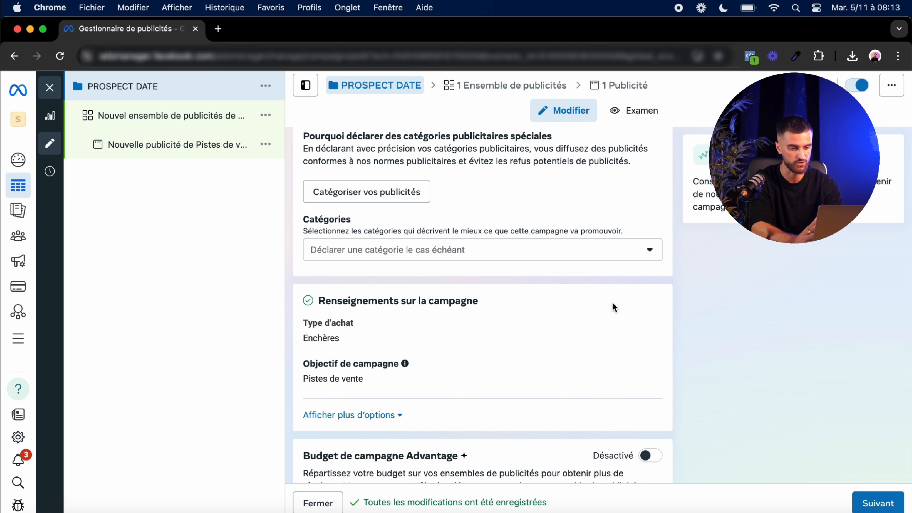
scroll(613, 304, down, 2)
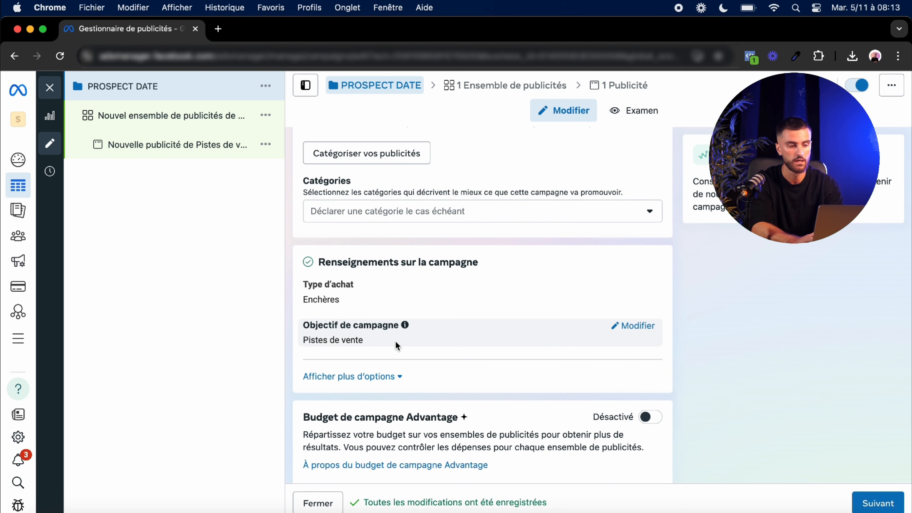
scroll(396, 343, down, 2)
scroll(396, 344, down, 2)
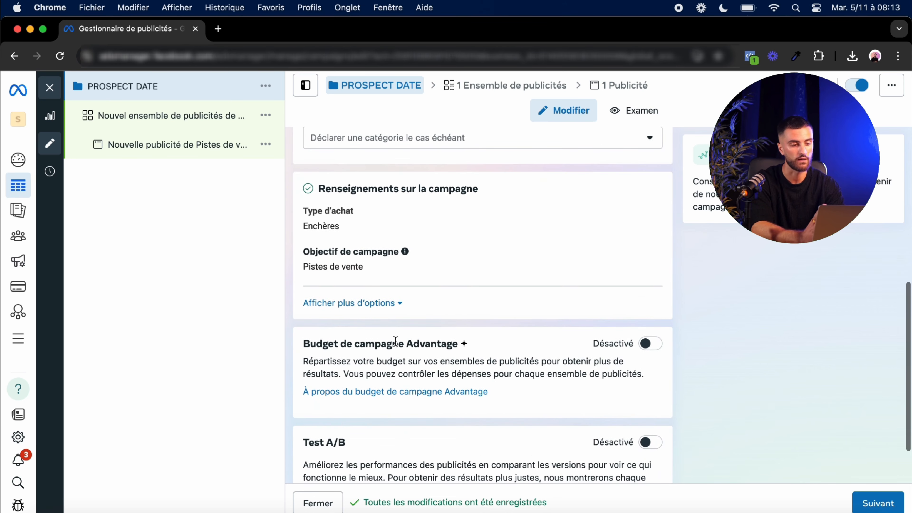
scroll(396, 342, down, 1)
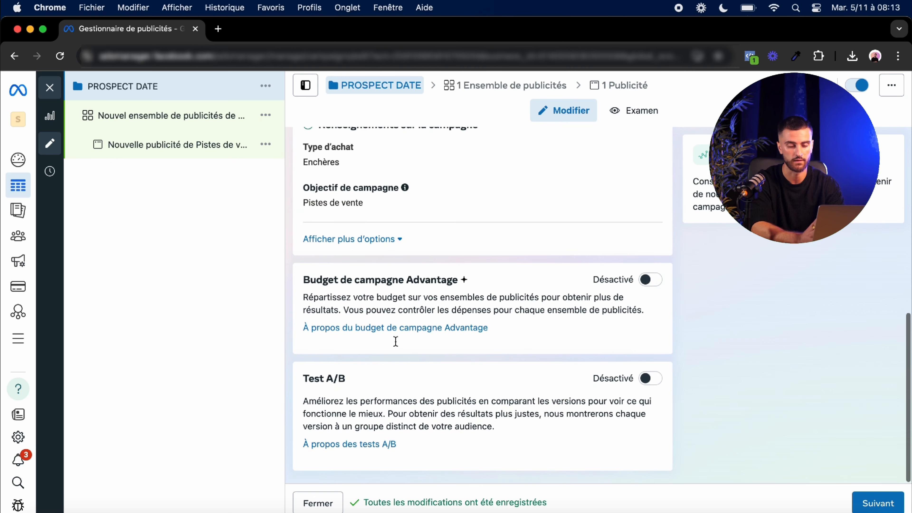
click(873, 502)
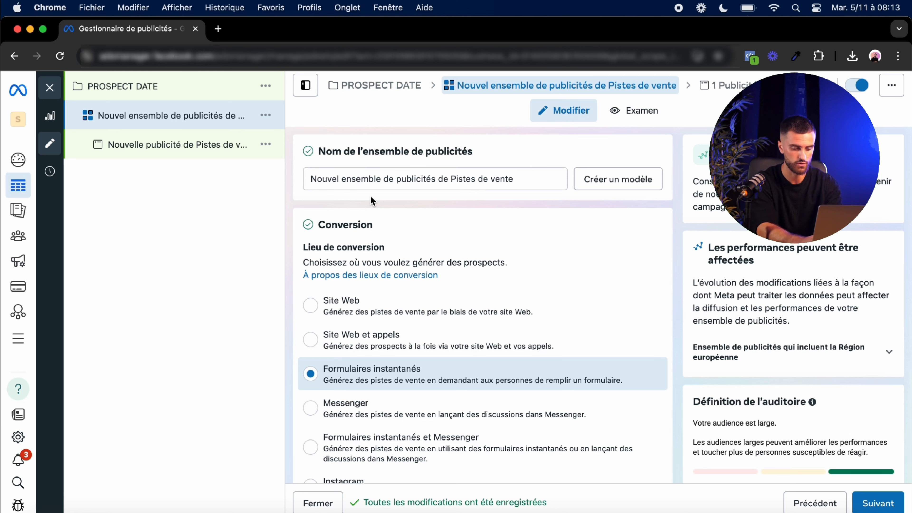
Step: Rename the ad set as LARGE
click(370, 172)
key(super+a)
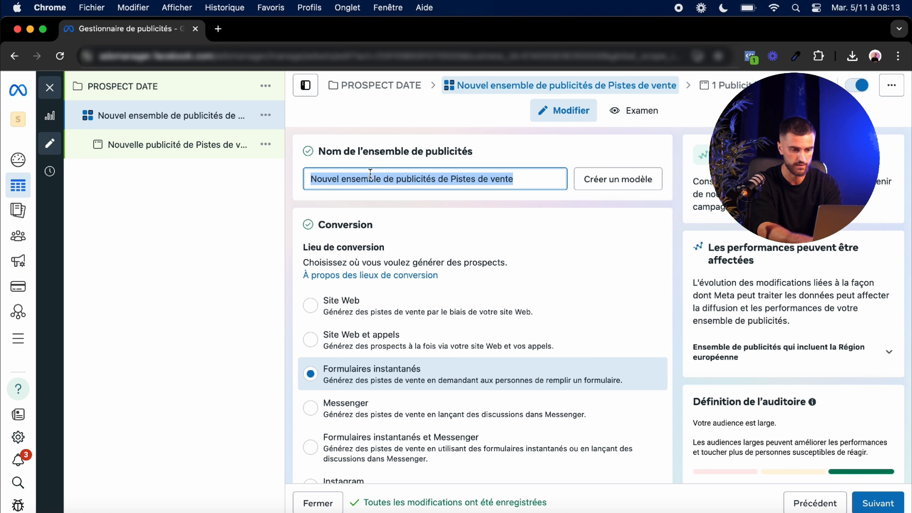
text(LARGE)
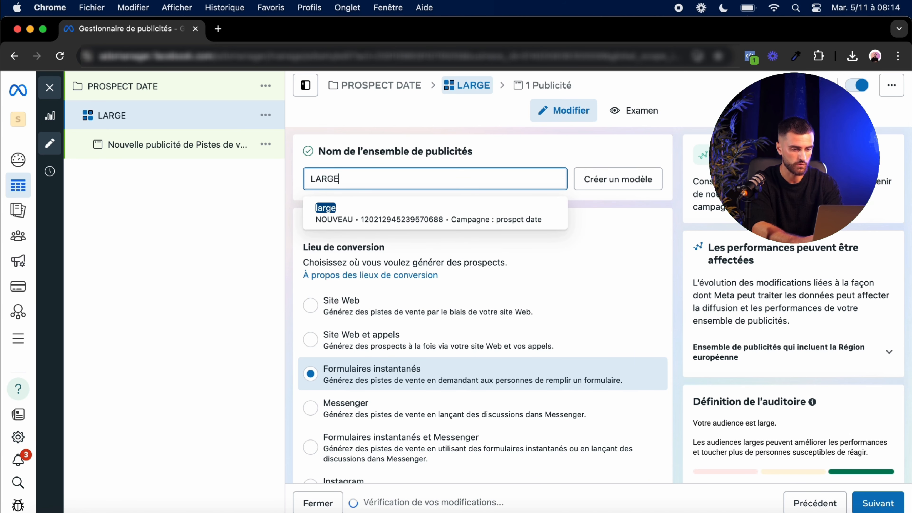
click(629, 223)
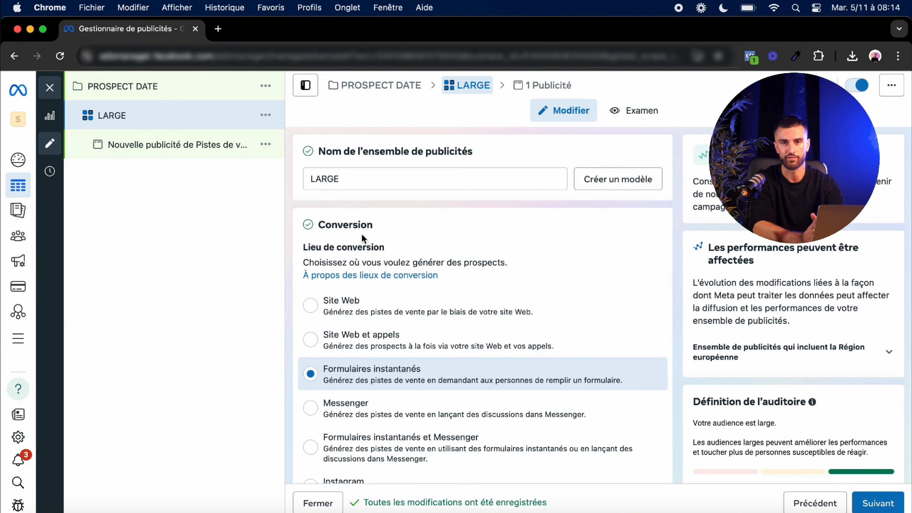
Step: Choose Formulaires instantanés as the ad set's conversion location
drag(311, 248, 376, 249)
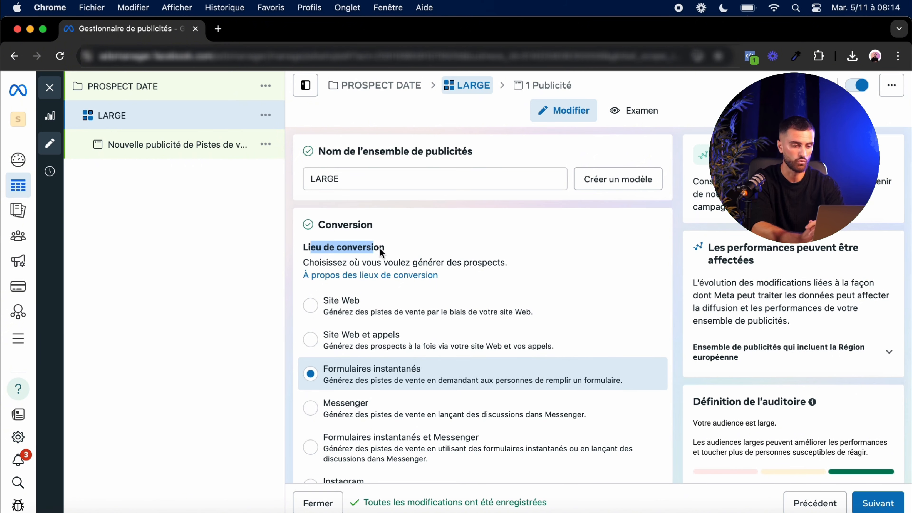
scroll(435, 233, down, 2)
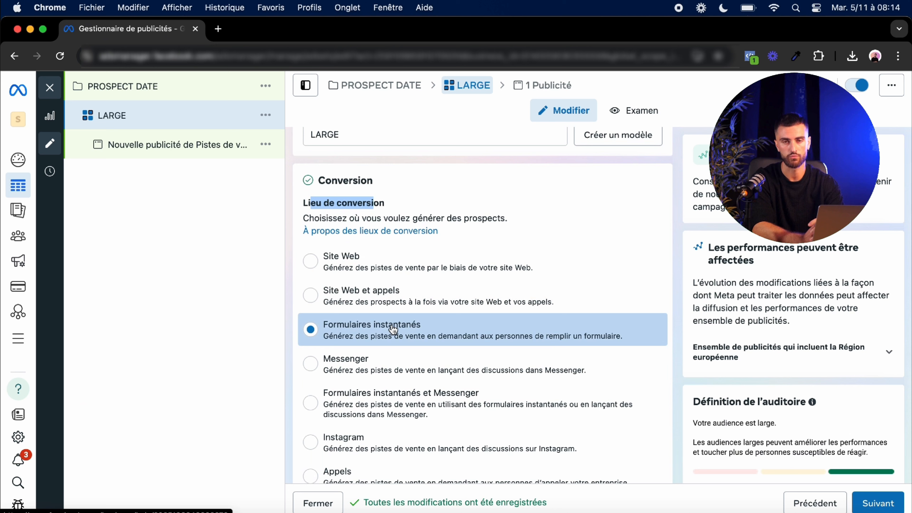
click(351, 327)
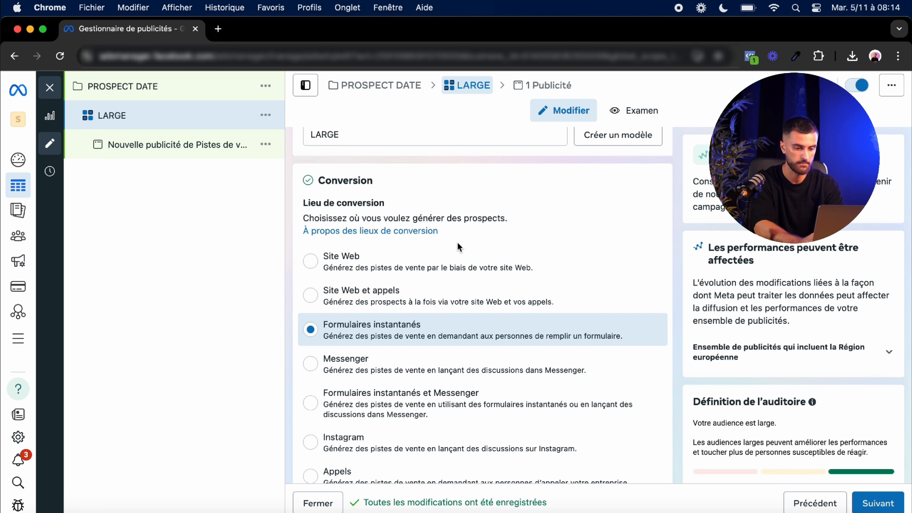
Step: Set the performance goal to Maximiser le nombre de pistes de vente
scroll(458, 246, down, 2)
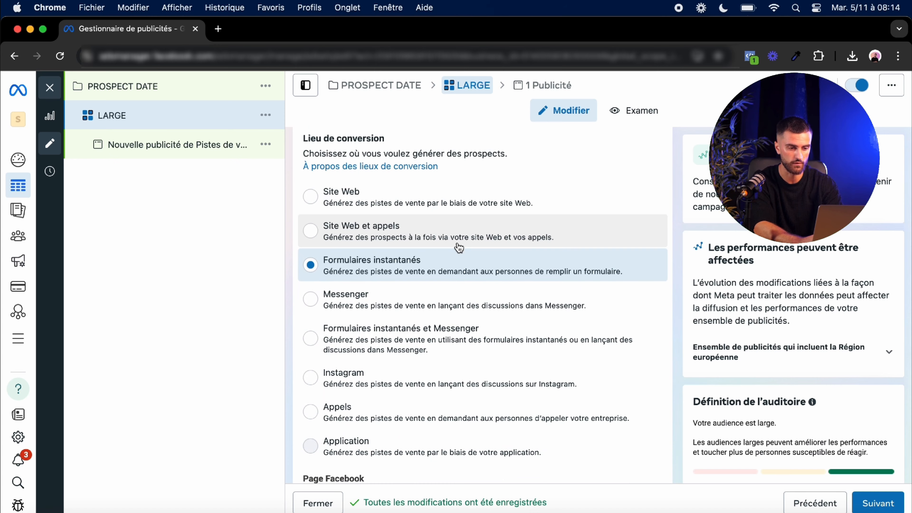
scroll(459, 247, down, 5)
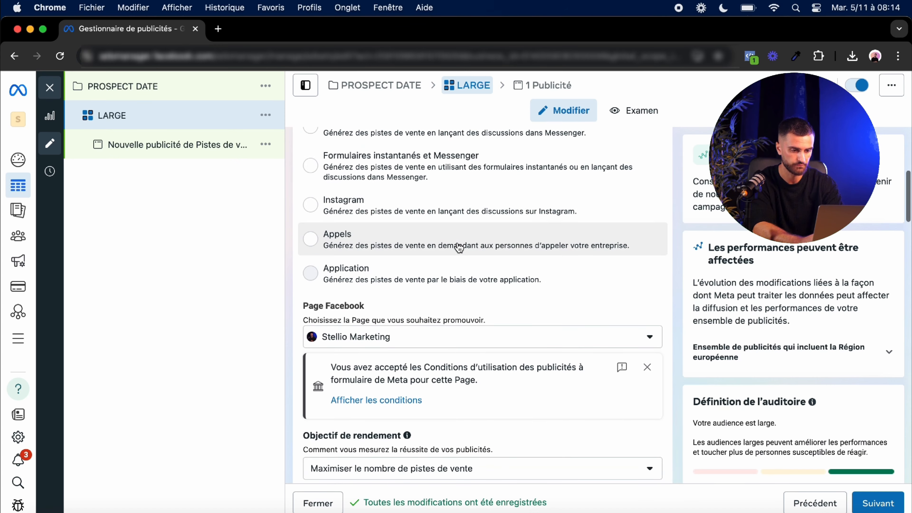
scroll(459, 248, down, 2)
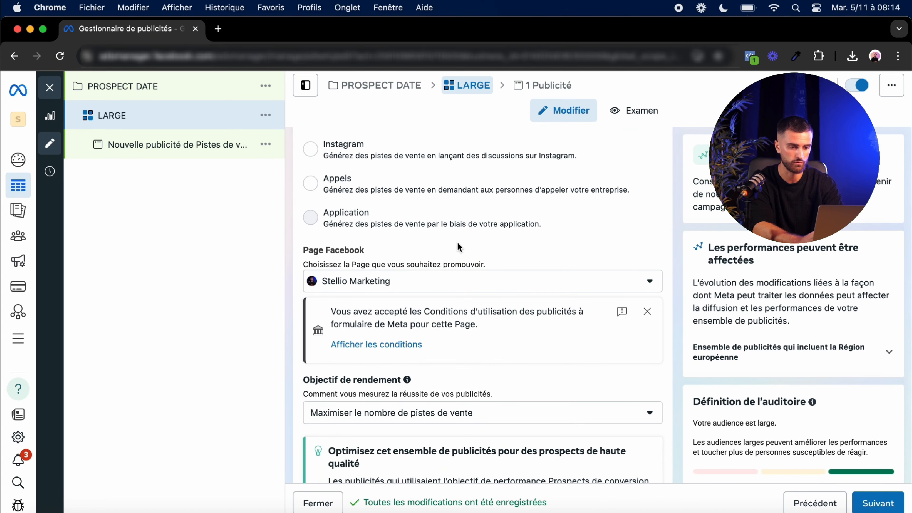
scroll(457, 242, down, 3)
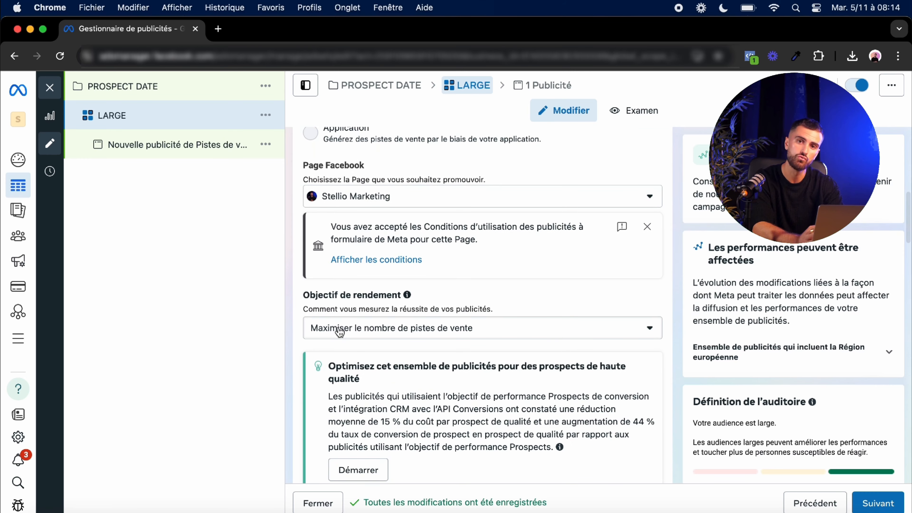
click(352, 330)
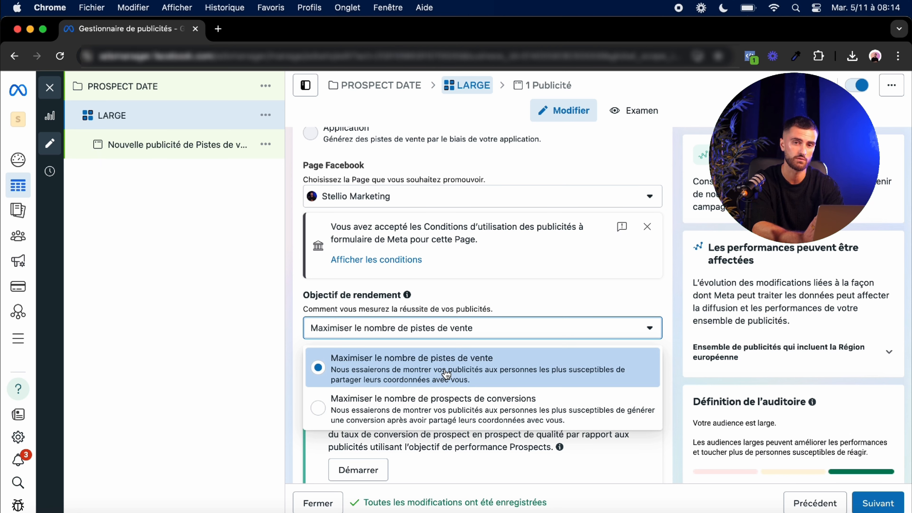
click(502, 327)
Step: Keep Budget quotidien as the budget type and set the daily budget to €30,00
scroll(502, 327, down, 5)
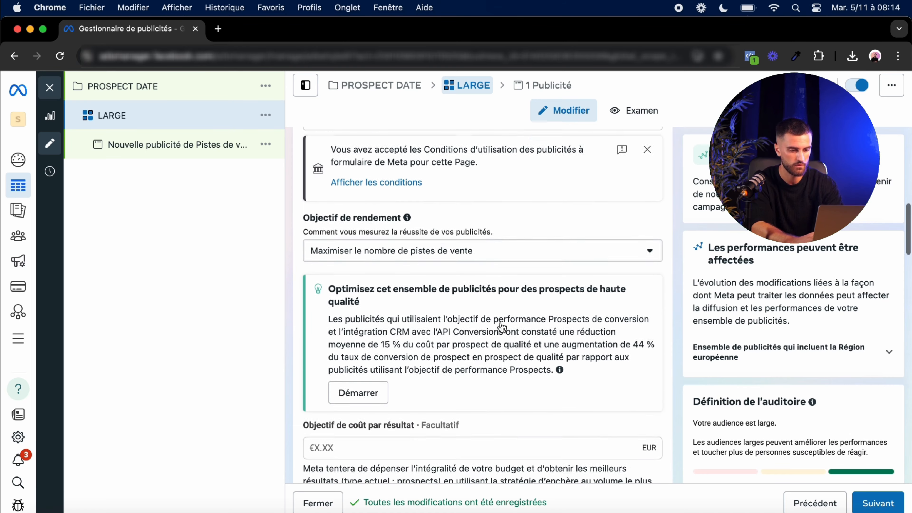
scroll(502, 327, down, 5)
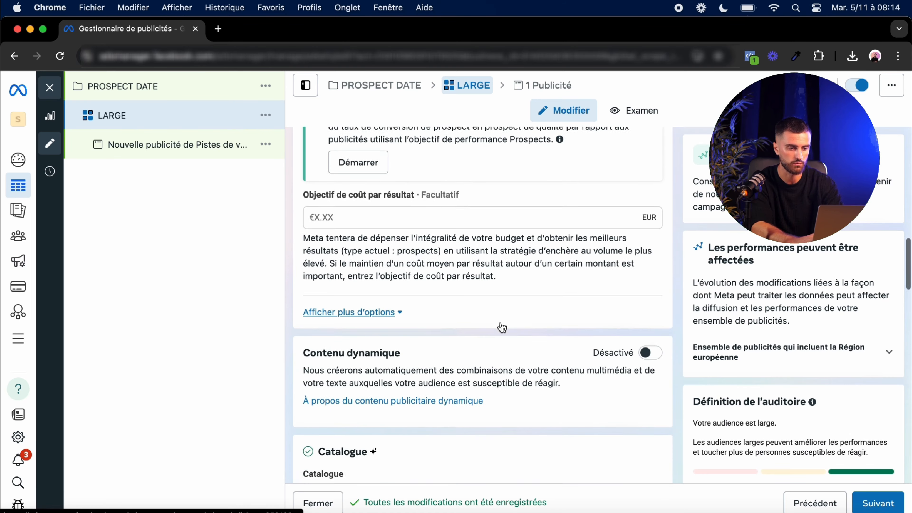
scroll(502, 327, down, 1)
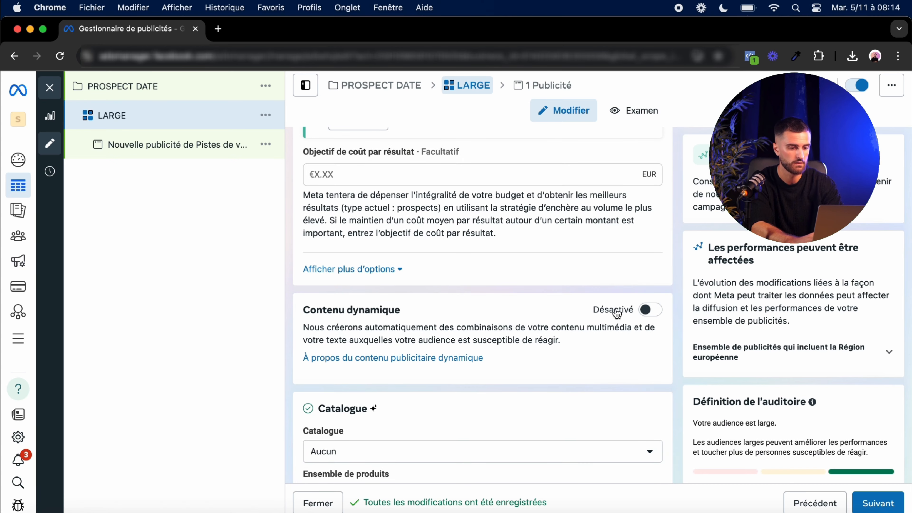
scroll(542, 323, down, 8)
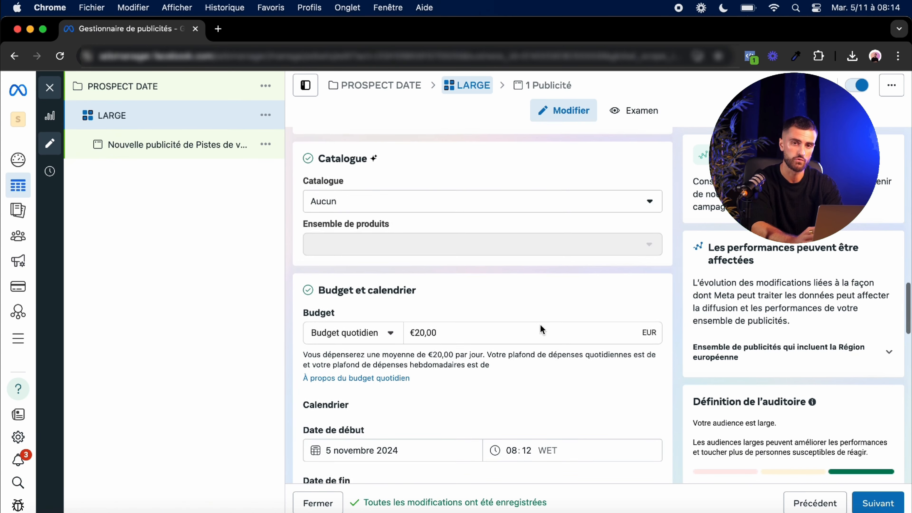
scroll(541, 327, down, 3)
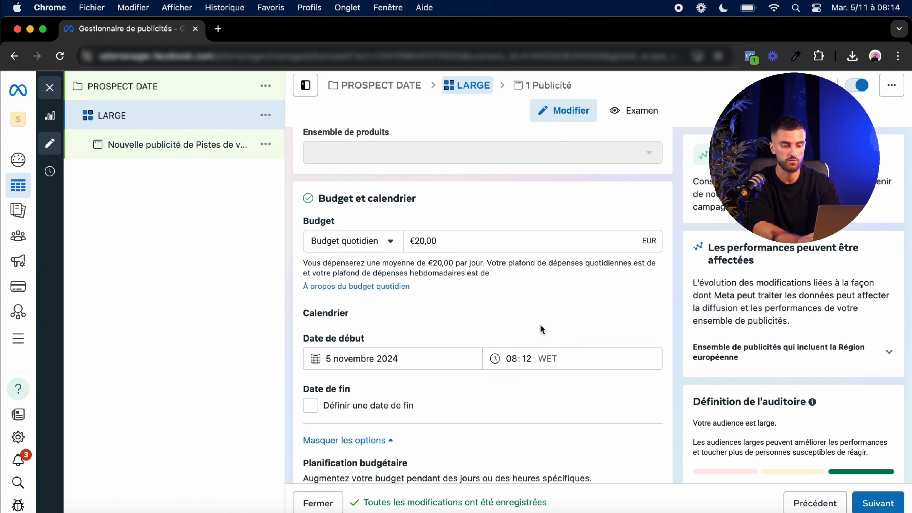
click(384, 248)
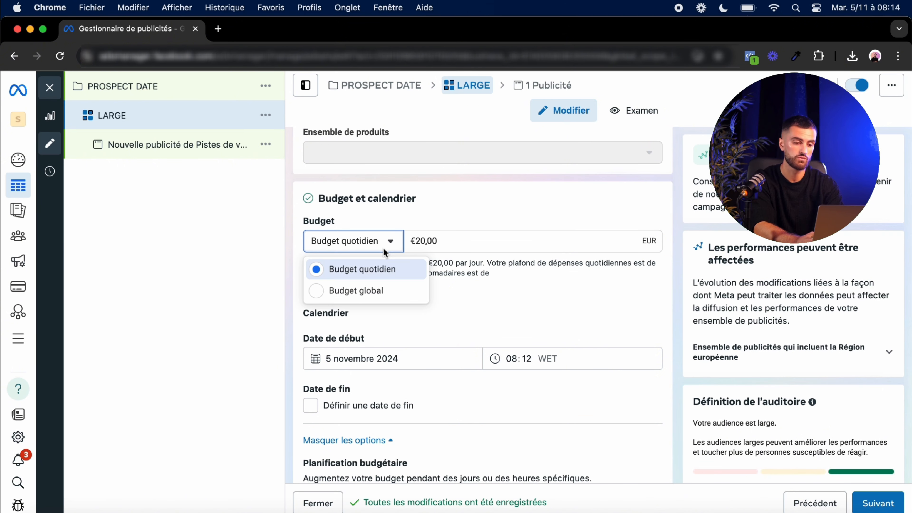
click(391, 242)
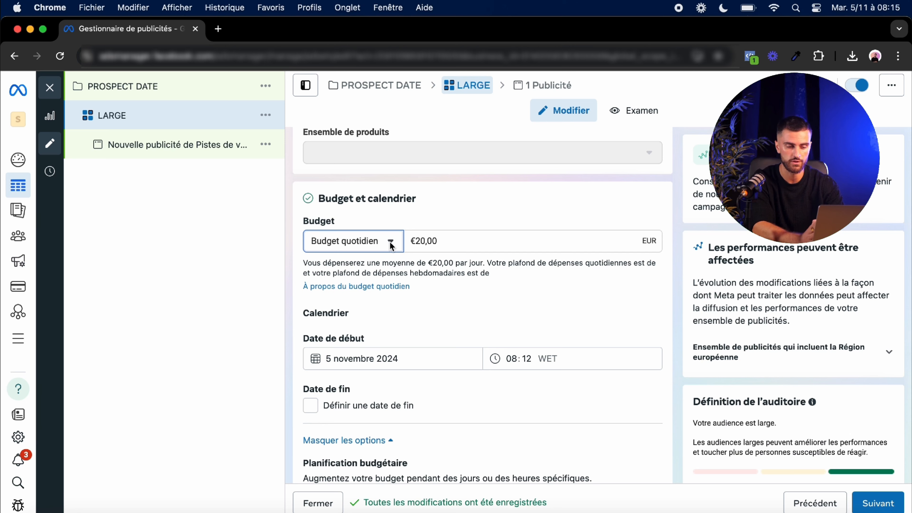
triple_click(419, 240)
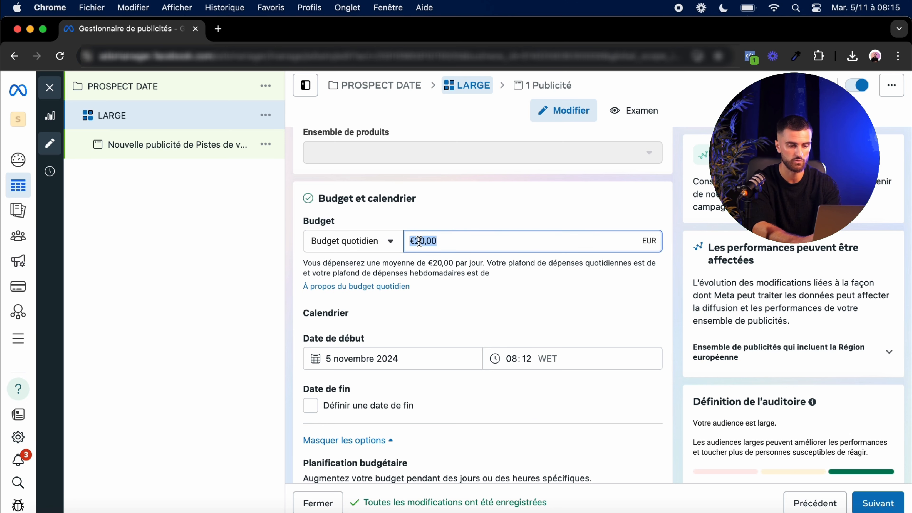
text(3)
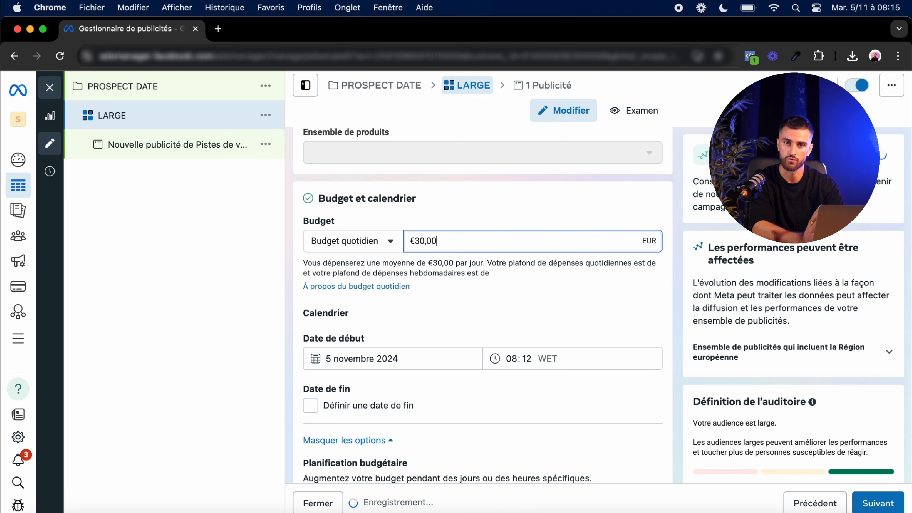
click(487, 203)
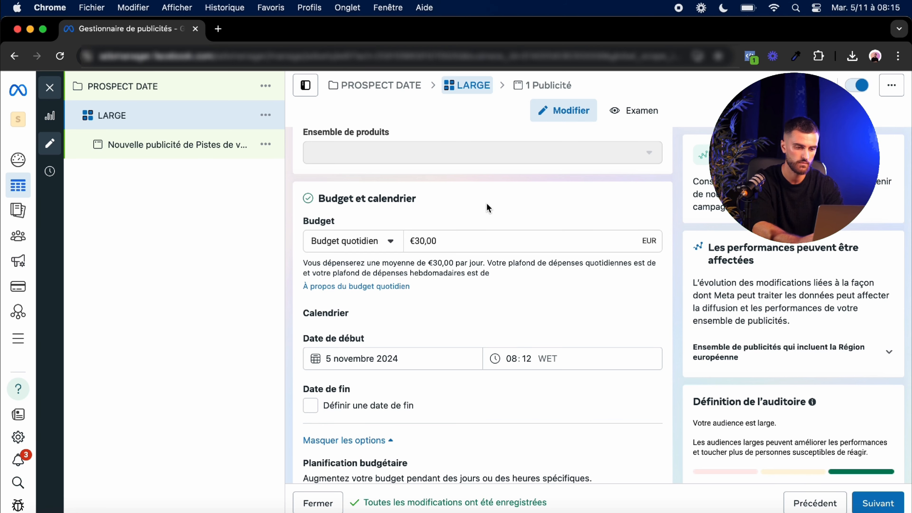
Step: Review the ad set's schedule, audience location, Advantage+ audience and beneficiary sections
scroll(487, 206, down, 5)
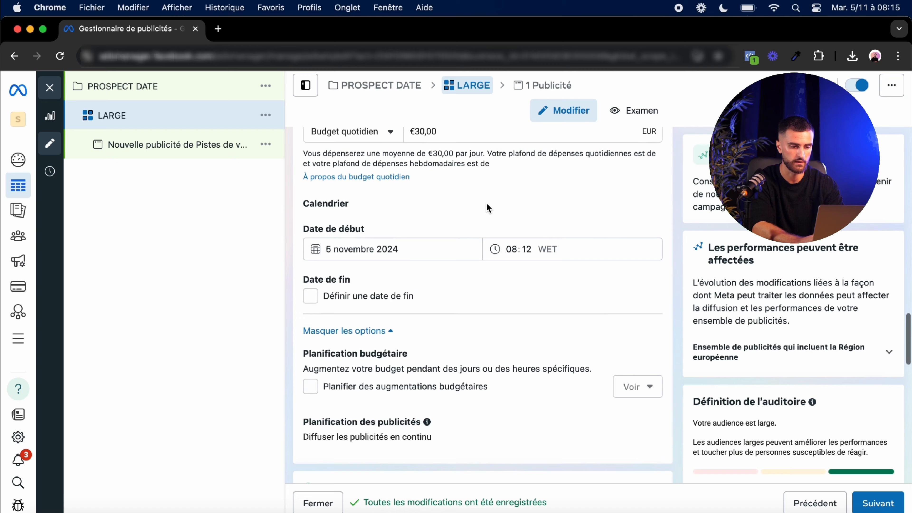
scroll(488, 208, down, 8)
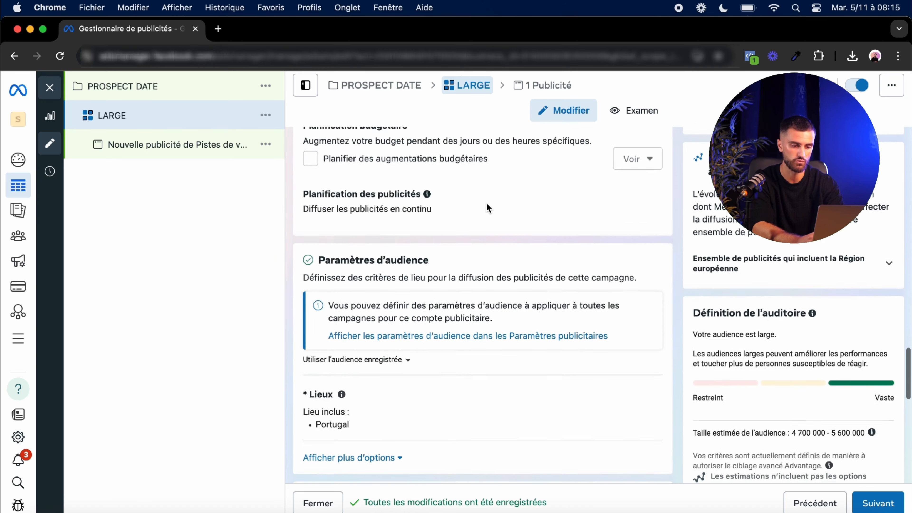
mouse_move(318, 336)
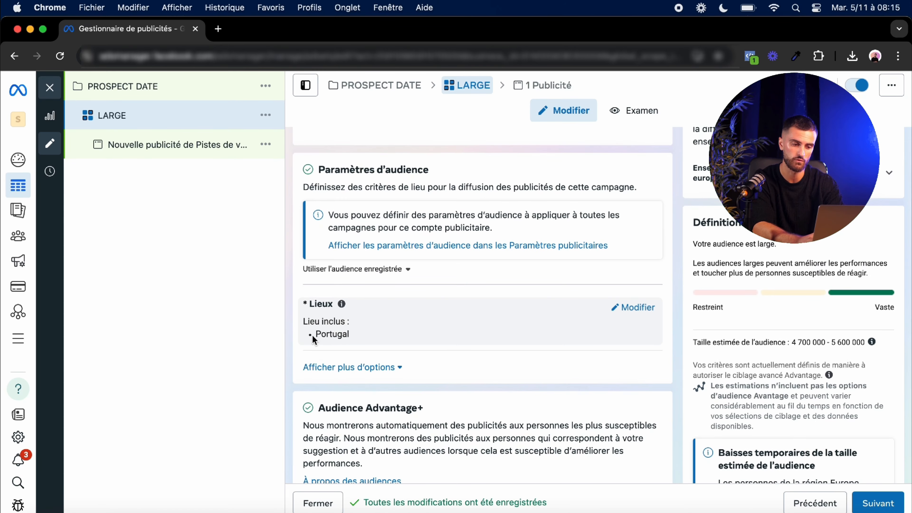
drag(315, 334, 373, 337)
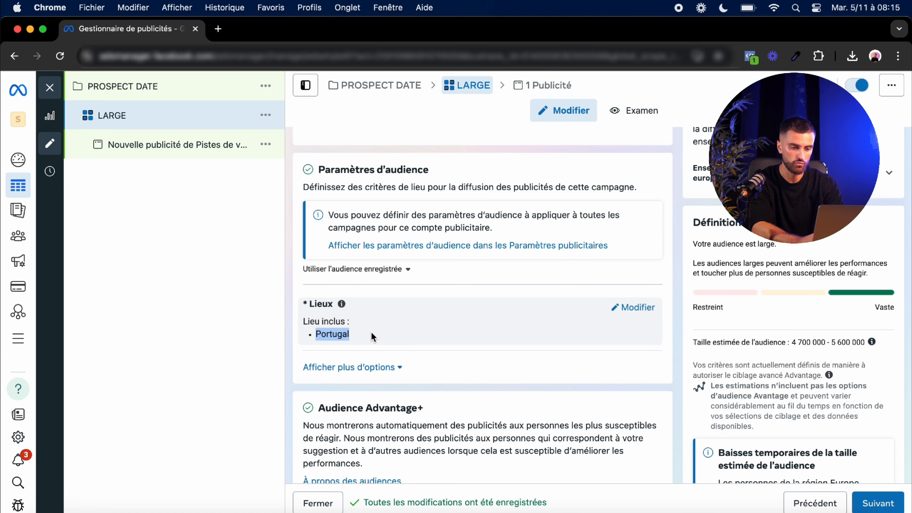
scroll(411, 365, down, 1)
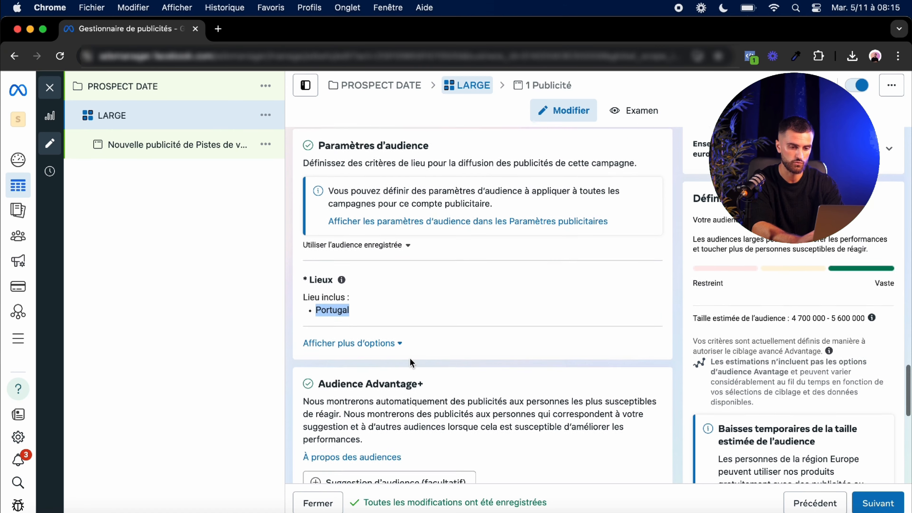
scroll(410, 359, down, 3)
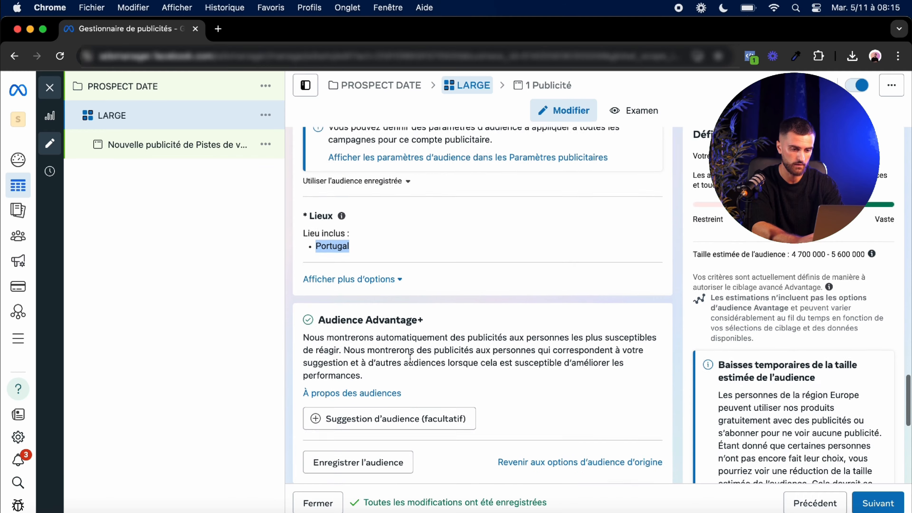
scroll(409, 358, down, 1)
scroll(410, 358, down, 9)
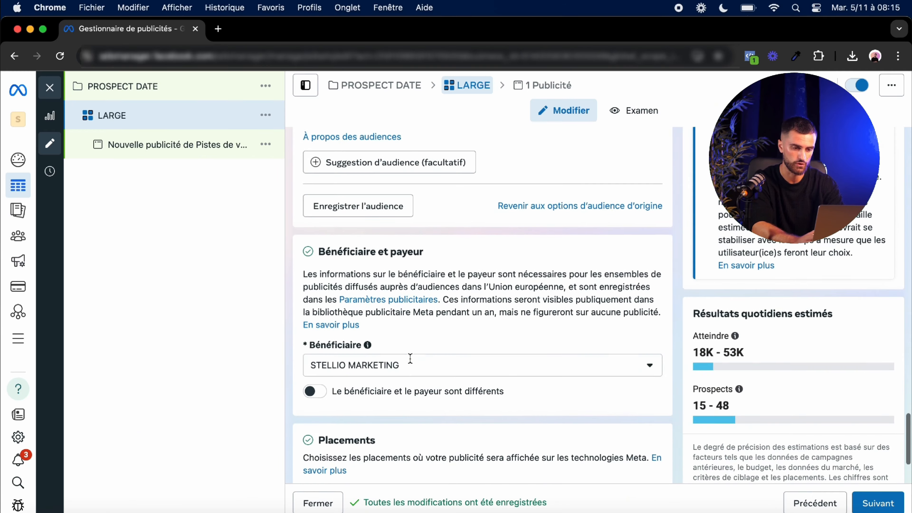
scroll(410, 358, up, 5)
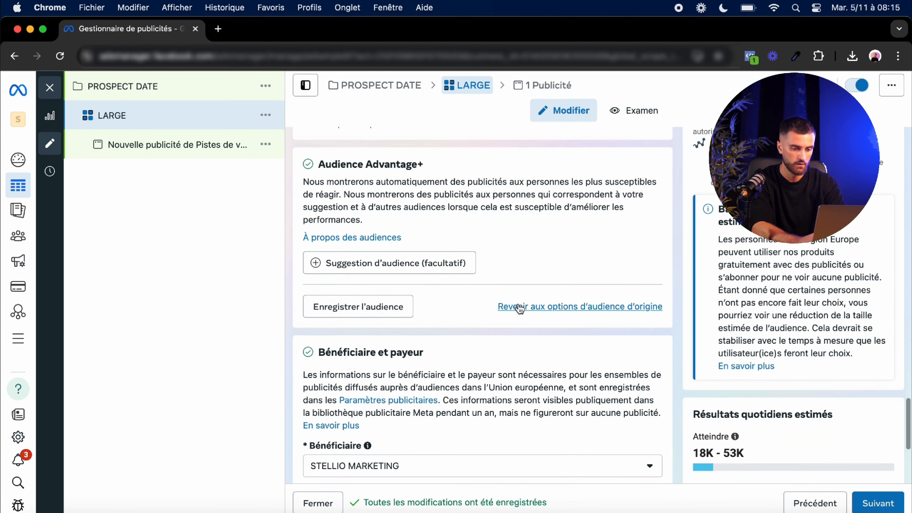
Step: Switch the ad set back to the original audience options
click(519, 306)
click(445, 335)
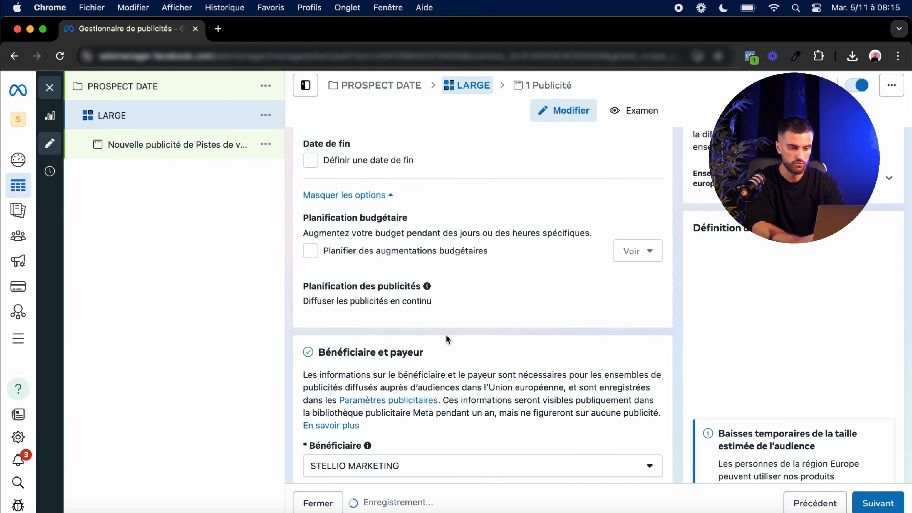
scroll(489, 290, up, 15)
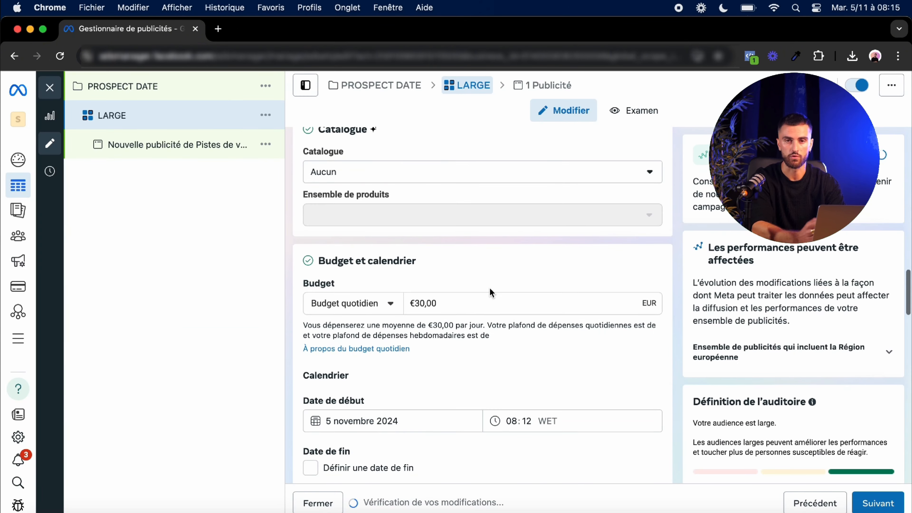
scroll(491, 291, down, 20)
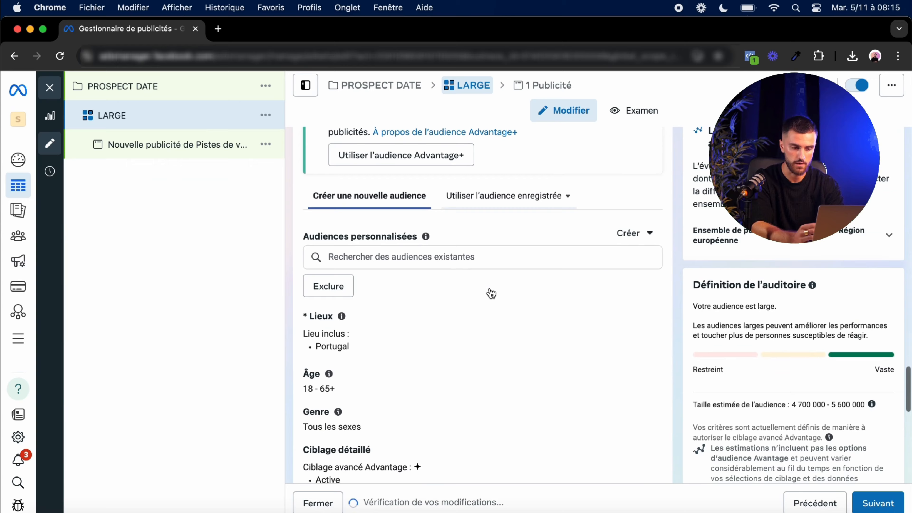
scroll(490, 289, down, 2)
Step: Replace the targeted location Portugal with France
click(624, 252)
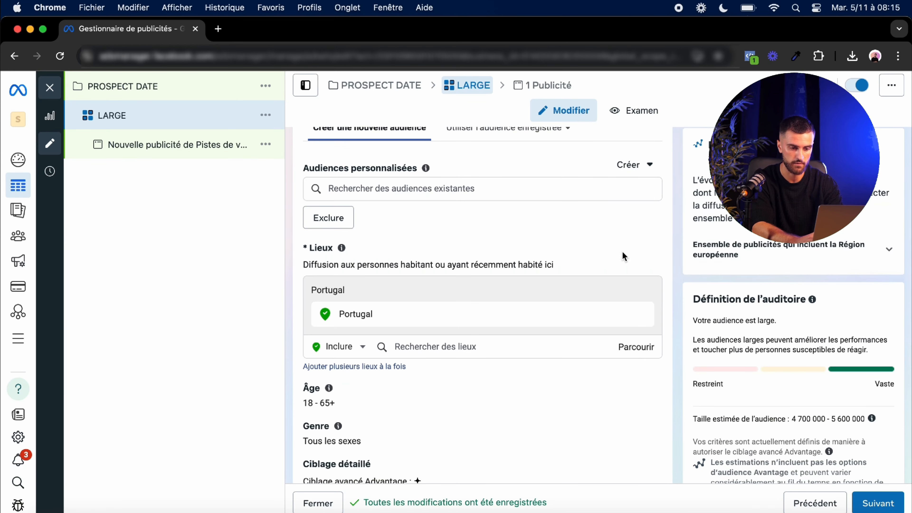
scroll(543, 257, down, 1)
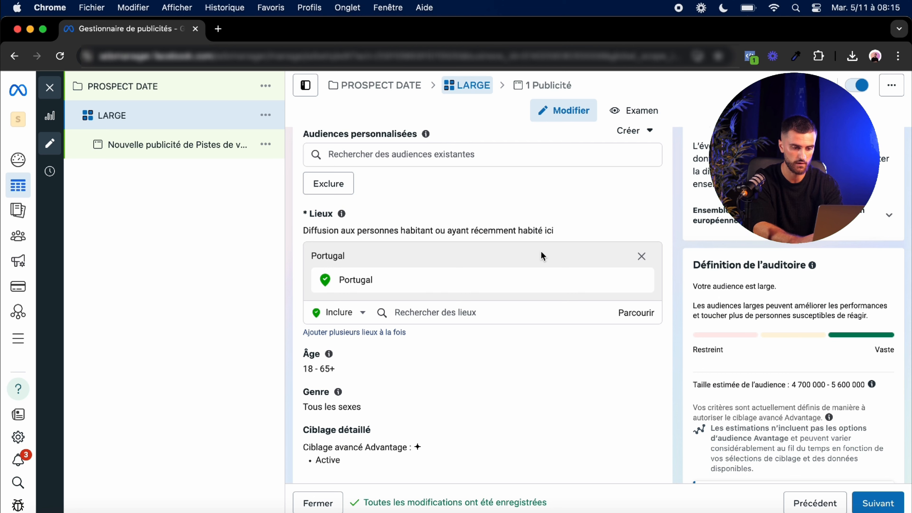
click(641, 260)
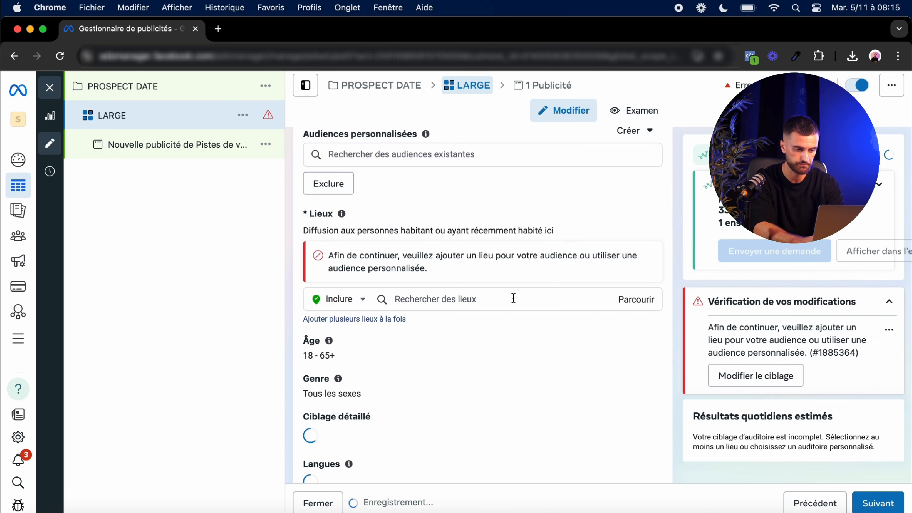
click(463, 302)
text(FRAN)
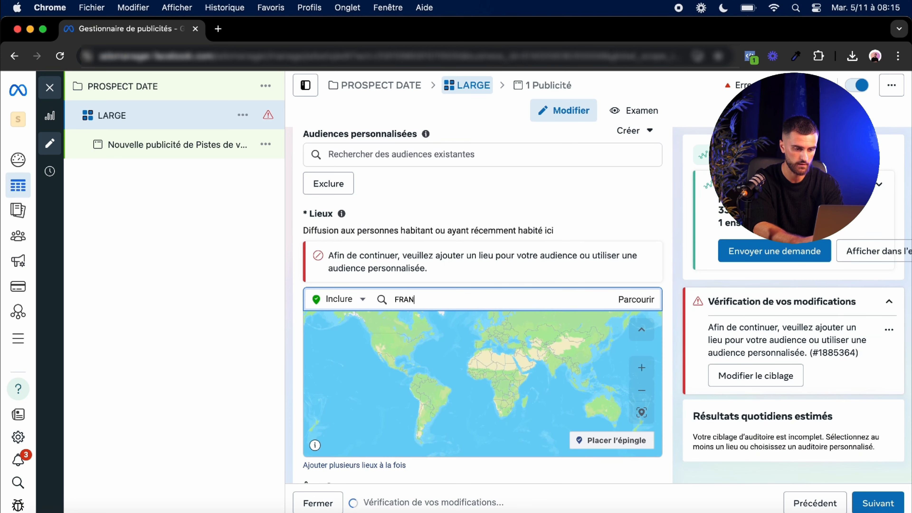
click(421, 327)
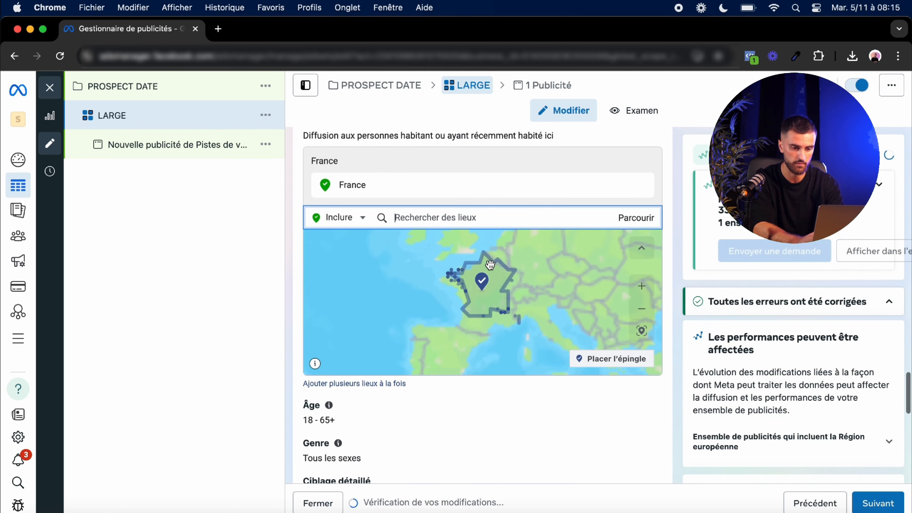
click(628, 376)
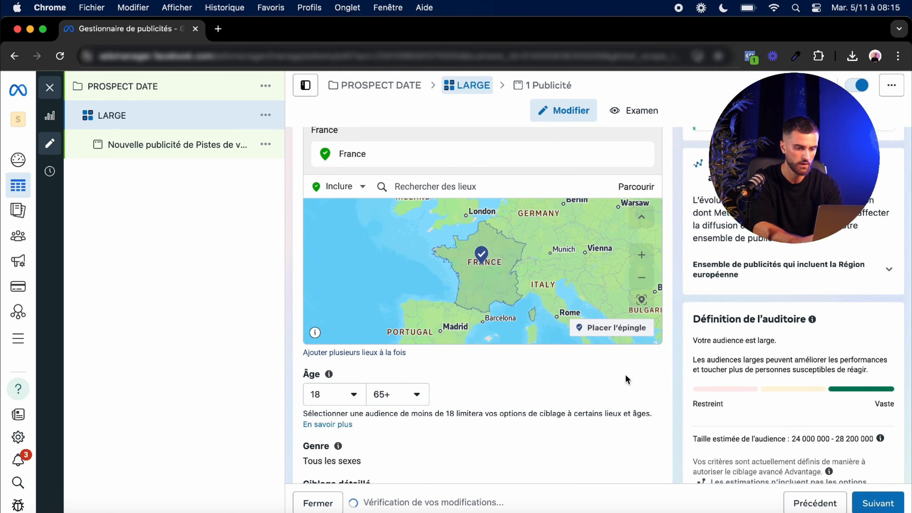
Step: Set the audience's minimum age to 23
scroll(492, 389, down, 2)
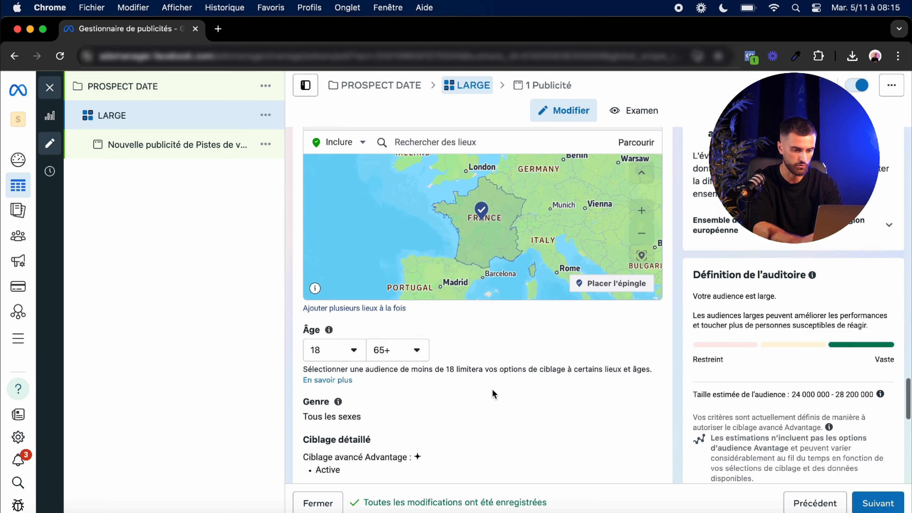
click(354, 355)
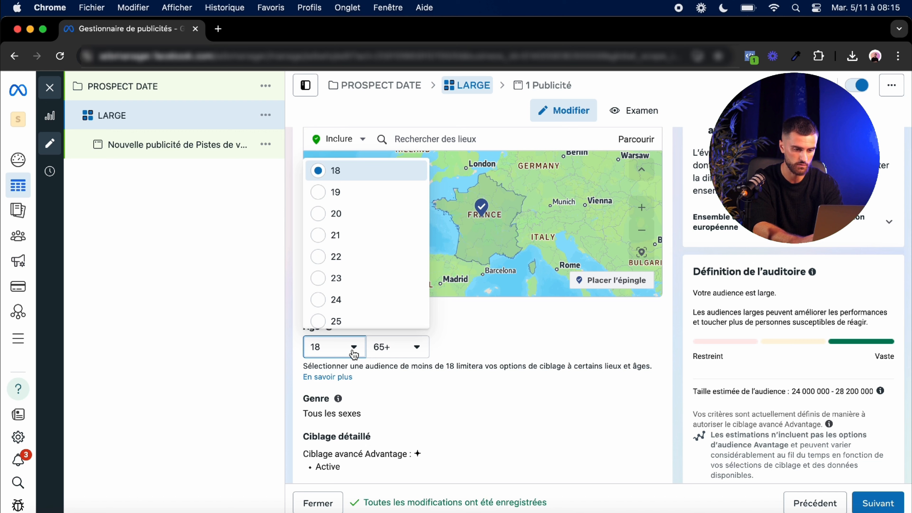
click(321, 282)
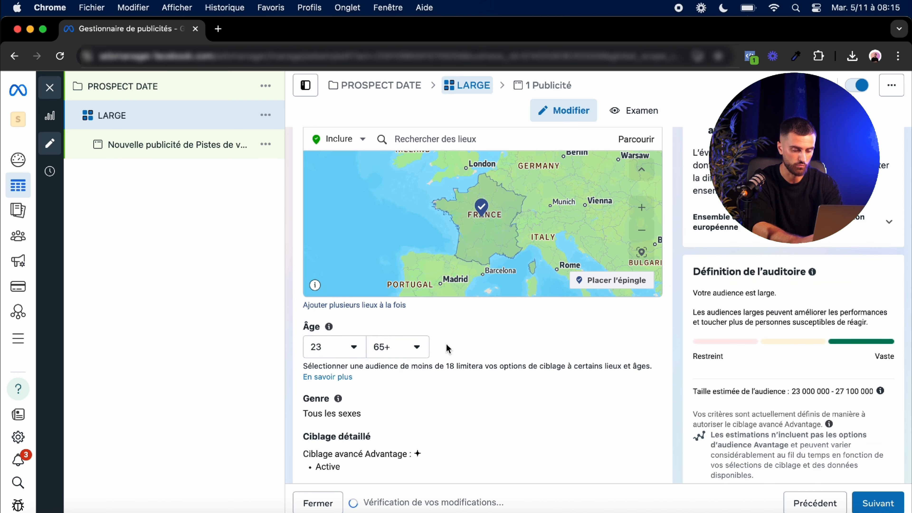
Step: Set the audience's maximum age to 58
scroll(447, 348, down, 1)
click(415, 308)
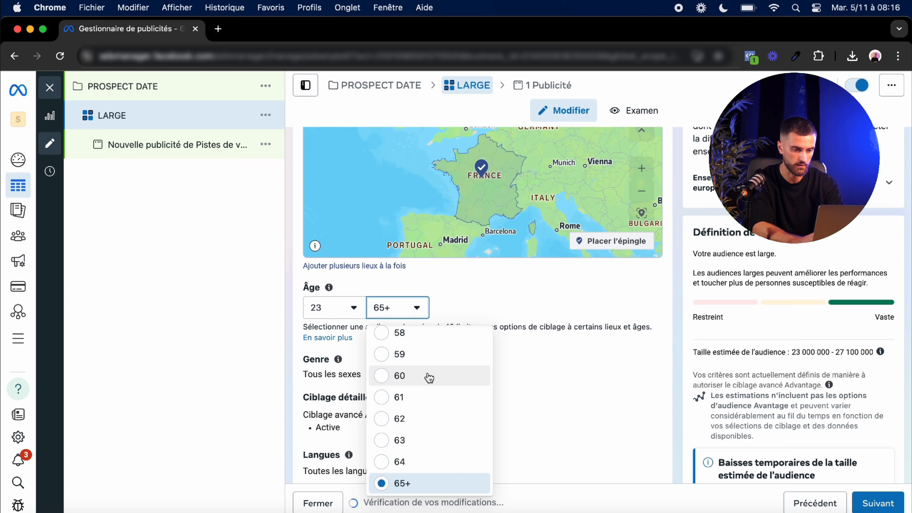
scroll(429, 377, up, 1)
click(384, 351)
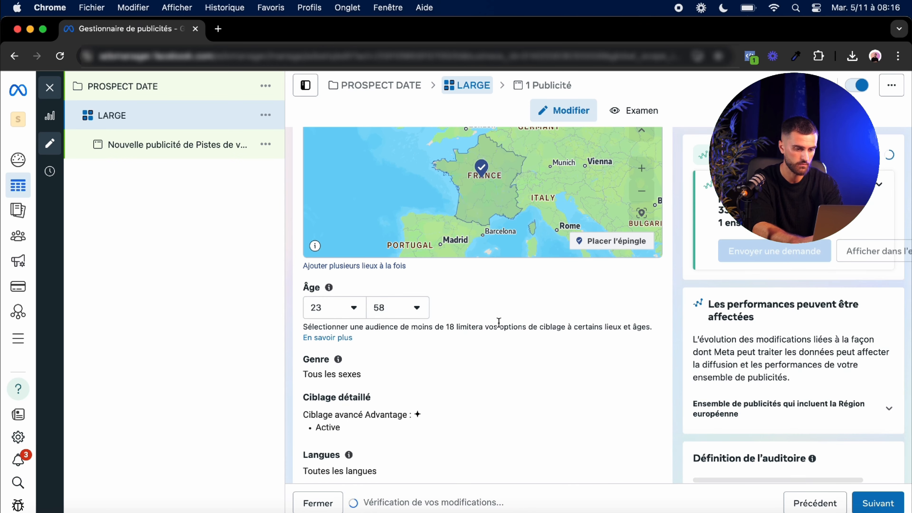
Step: Open the gender and detailed targeting settings and toggle Advantage+ detailed targeting off and back on
scroll(500, 313, down, 2)
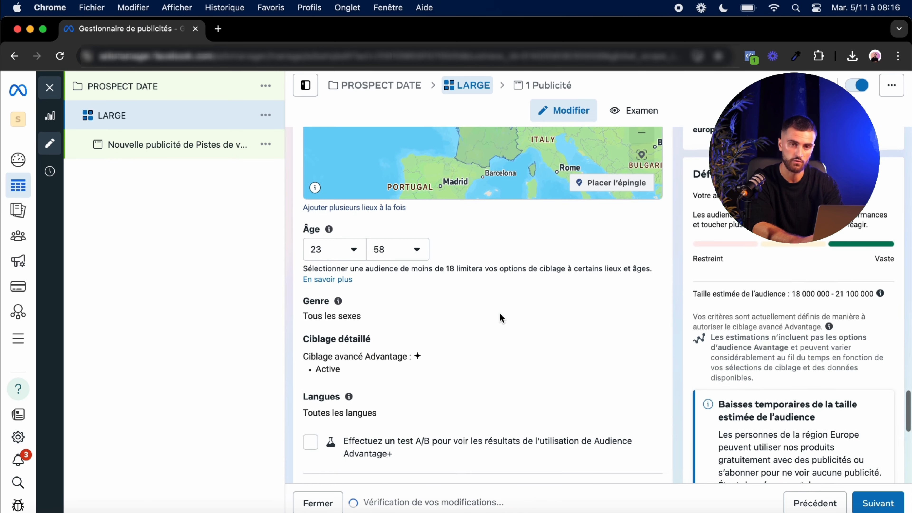
click(340, 303)
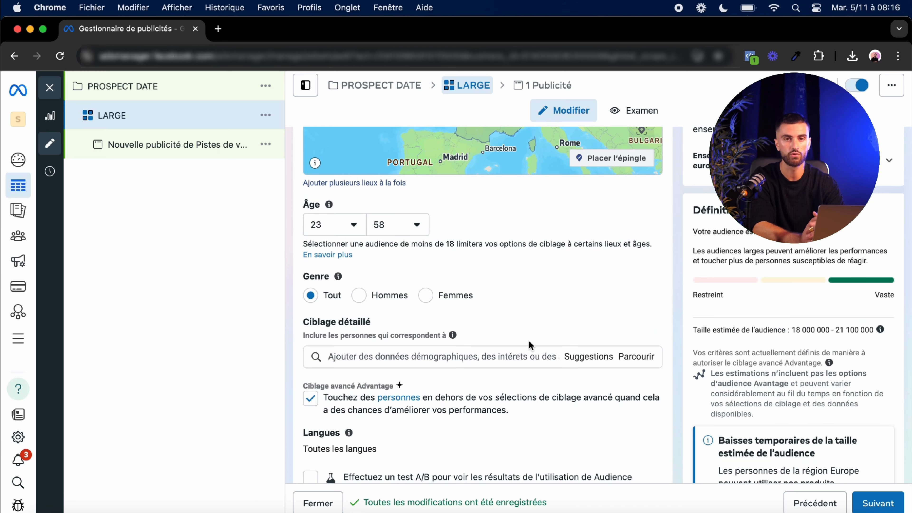
scroll(463, 386, down, 2)
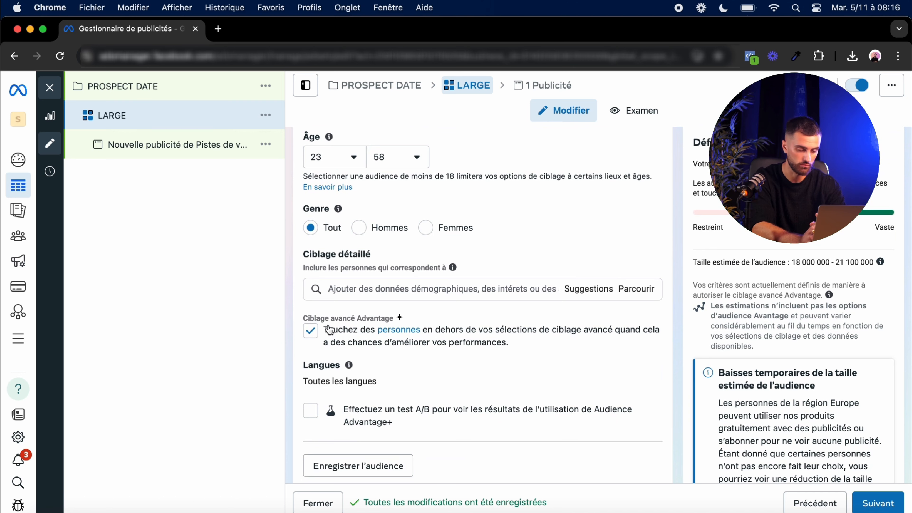
drag(330, 330, 521, 348)
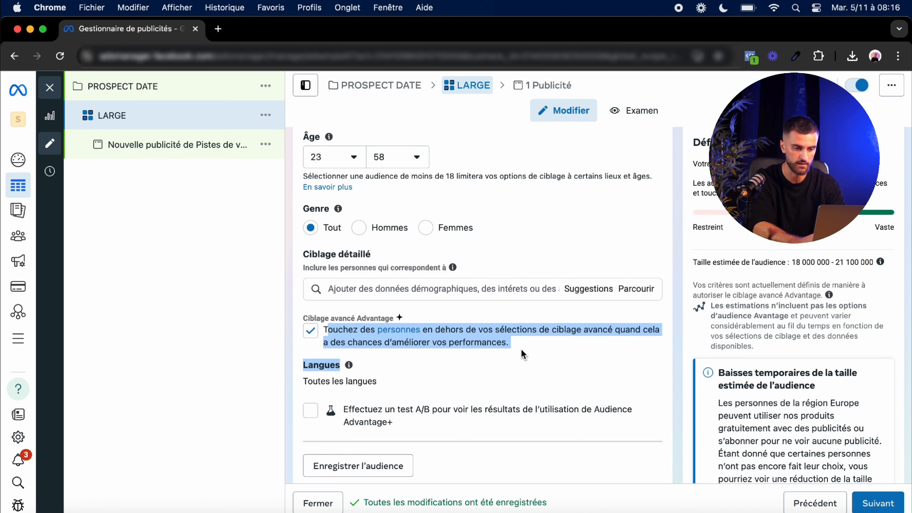
click(515, 345)
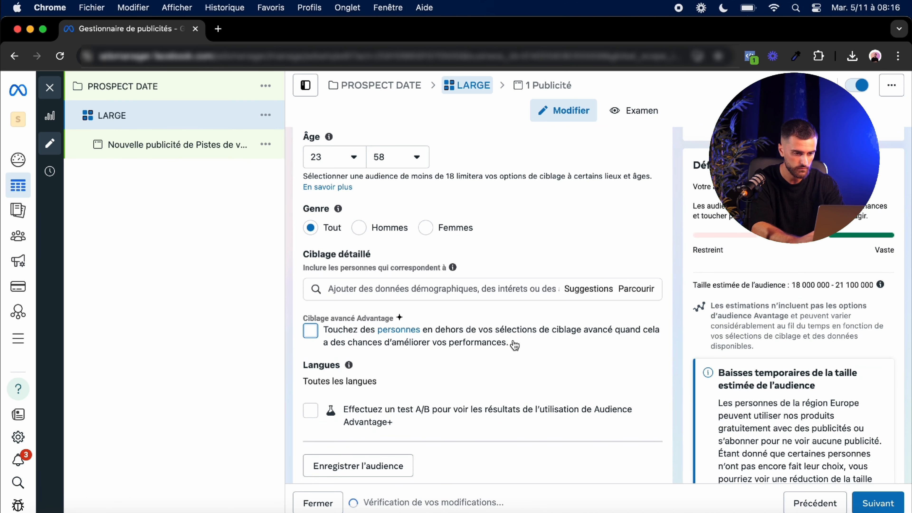
click(513, 343)
Step: Review the beneficiary and Advantage+ placements sections, then continue to the ad level
scroll(463, 354, down, 3)
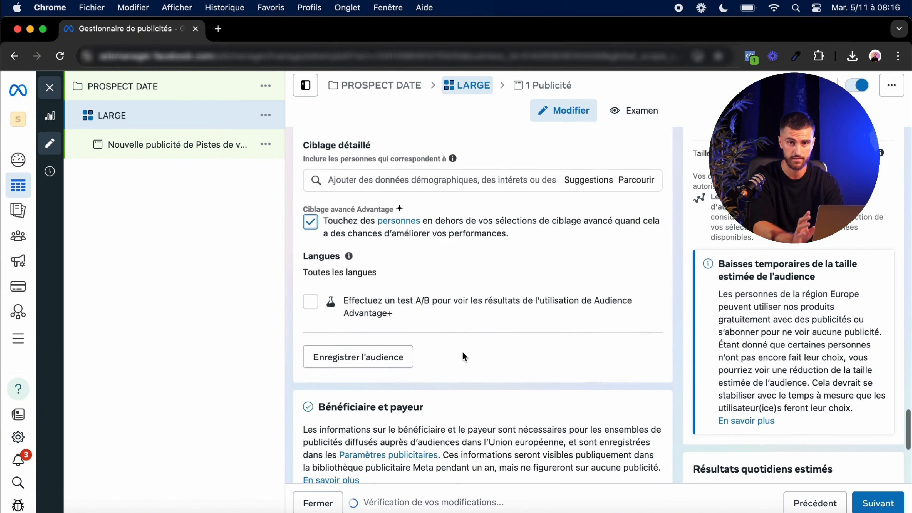
scroll(462, 357, down, 2)
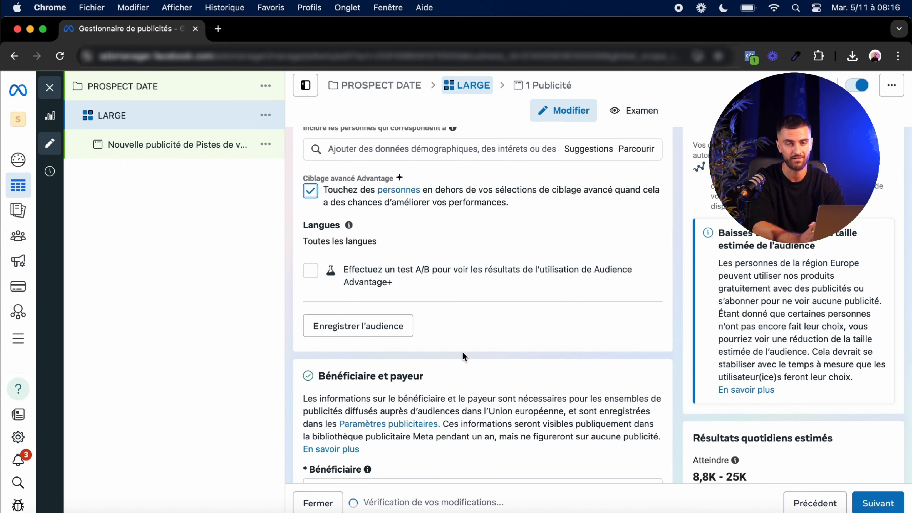
scroll(463, 351, up, 1)
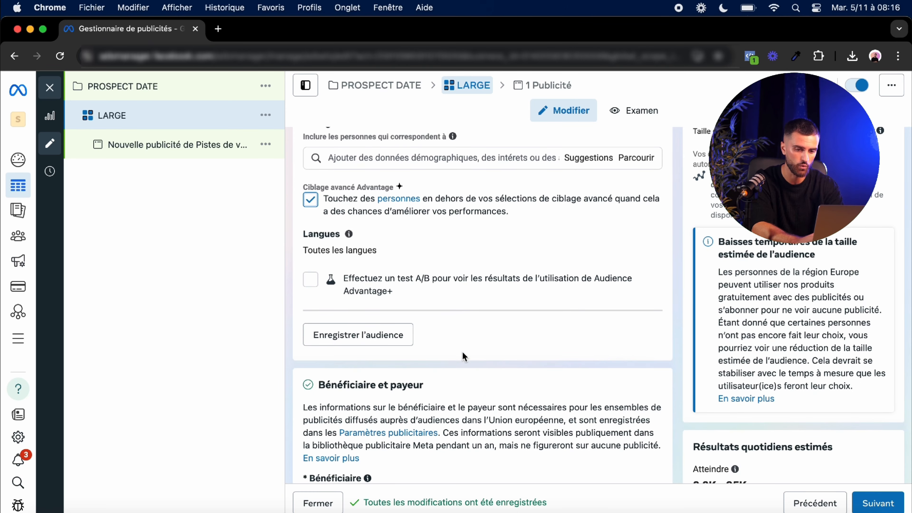
scroll(463, 353, down, 2)
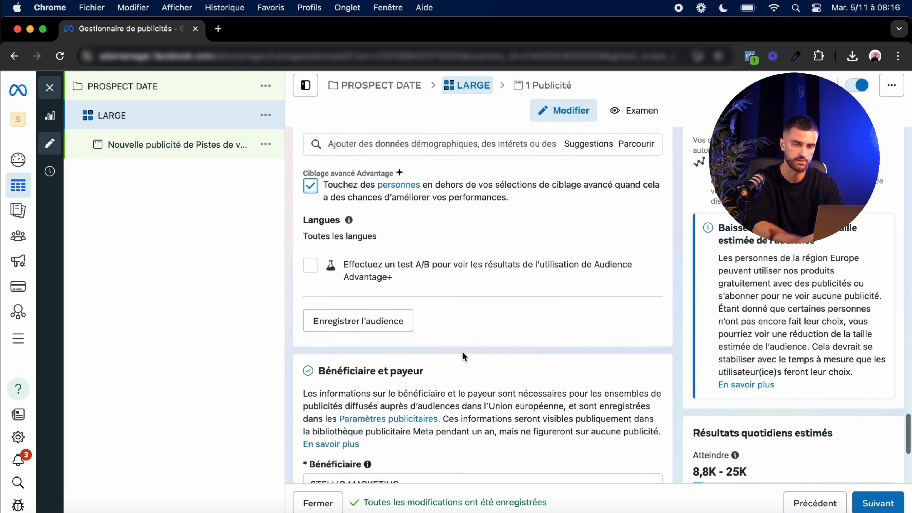
scroll(720, 438, down, 5)
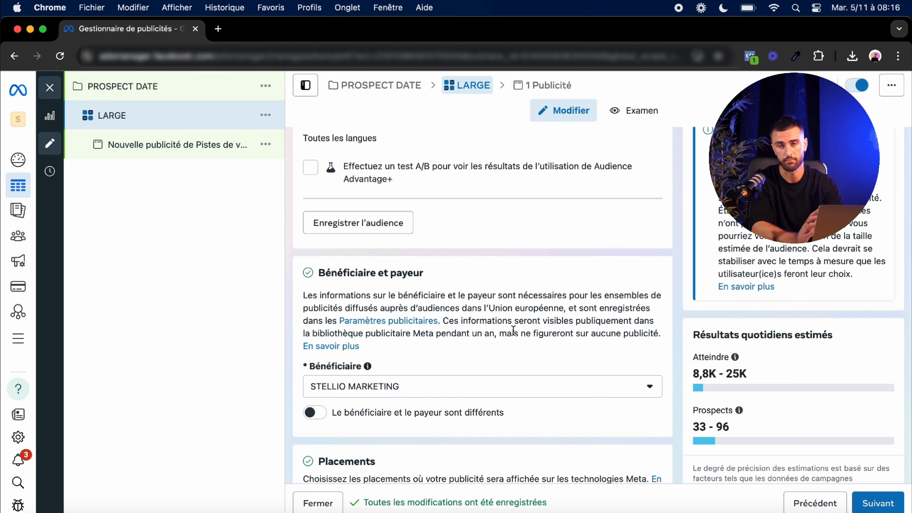
scroll(513, 326, down, 7)
mouse_move(310, 383)
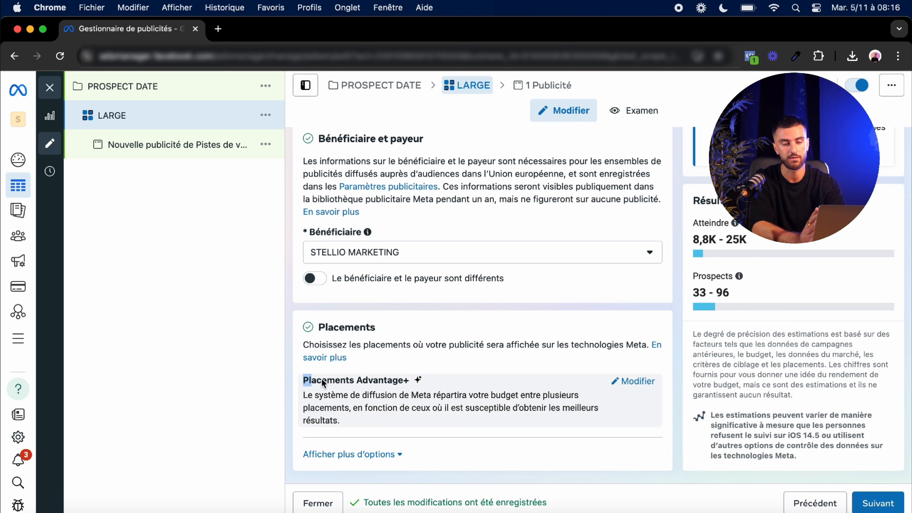
drag(324, 383, 420, 383)
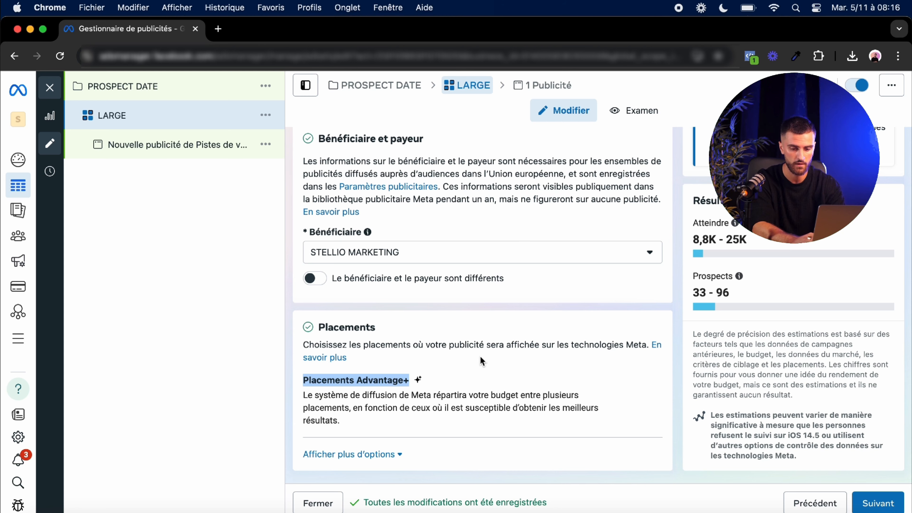
click(870, 493)
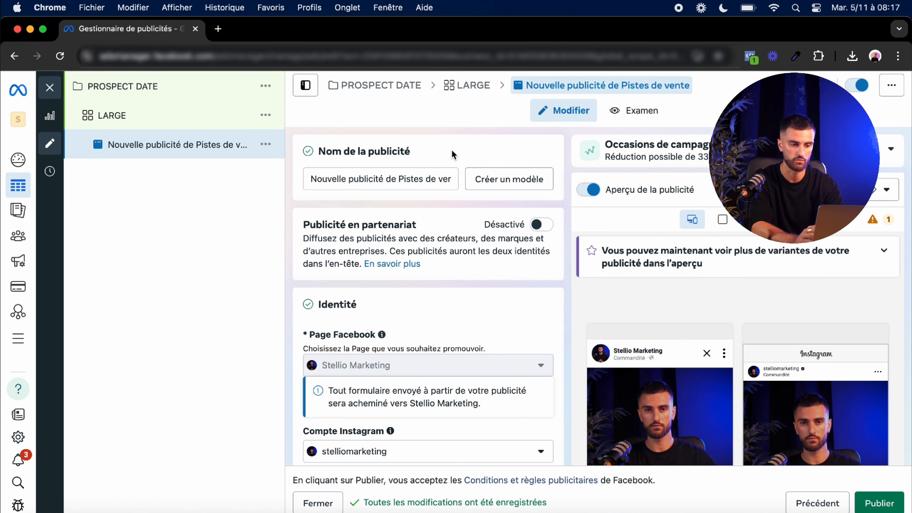
Step: Rename the ad as VIDEO 1
triple_click(427, 177)
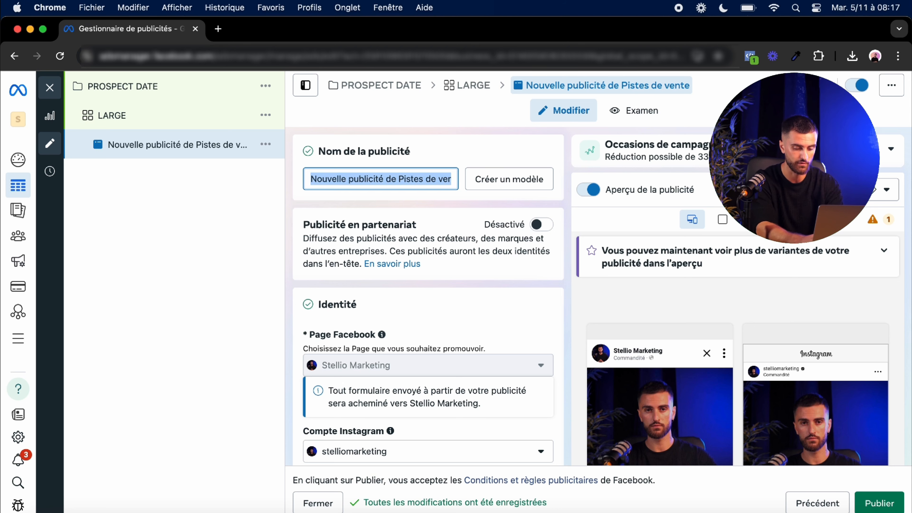
text(VIDEO 1)
click(461, 162)
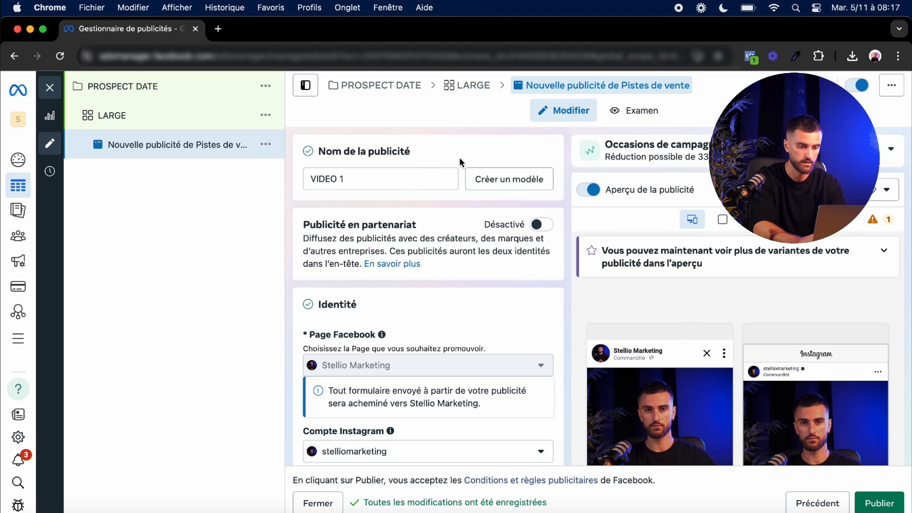
Step: Select the Carrousel option as the ad format
scroll(432, 218, down, 6)
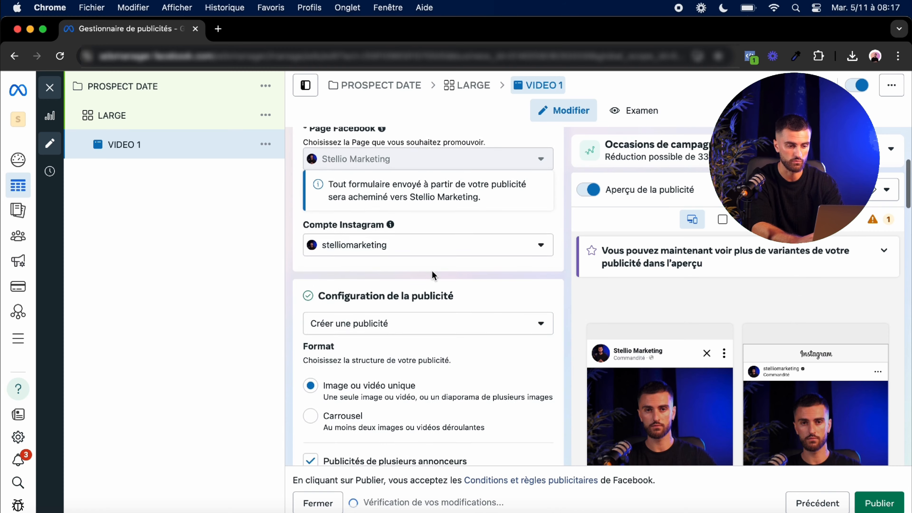
scroll(432, 269, up, 3)
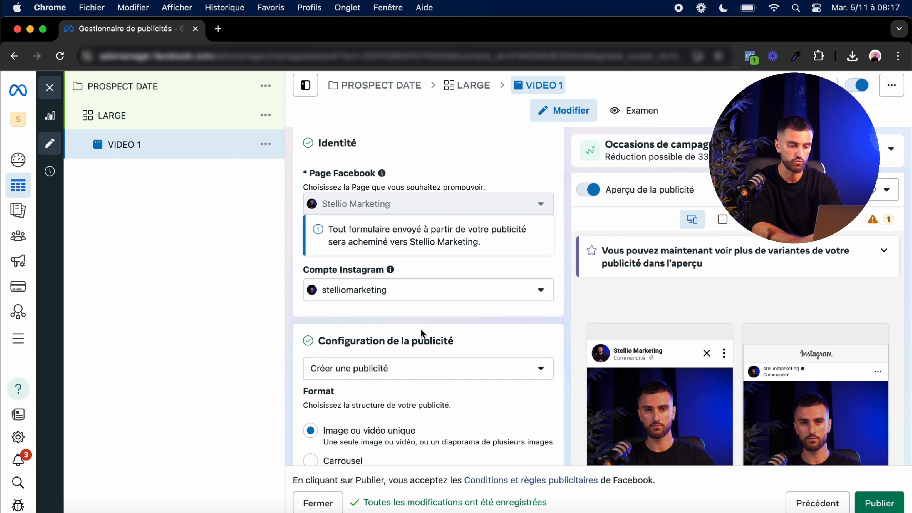
scroll(420, 330, down, 4)
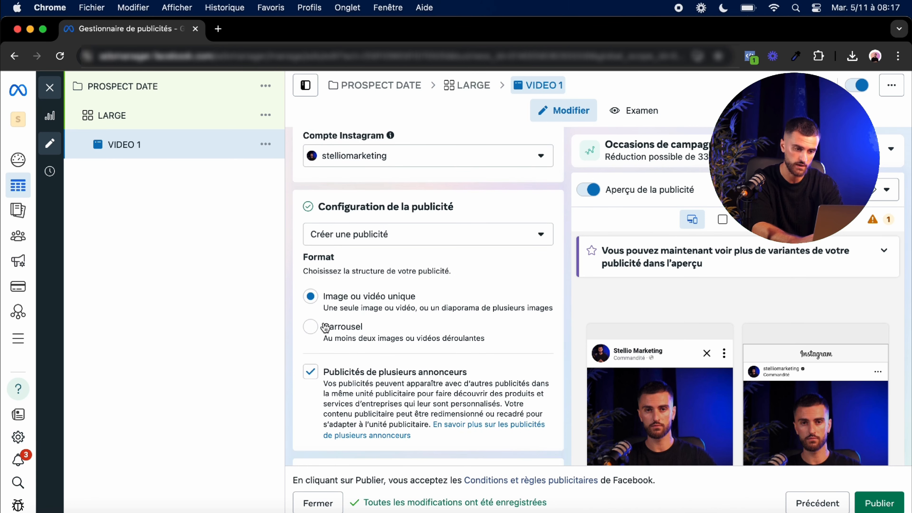
drag(324, 327, 394, 332)
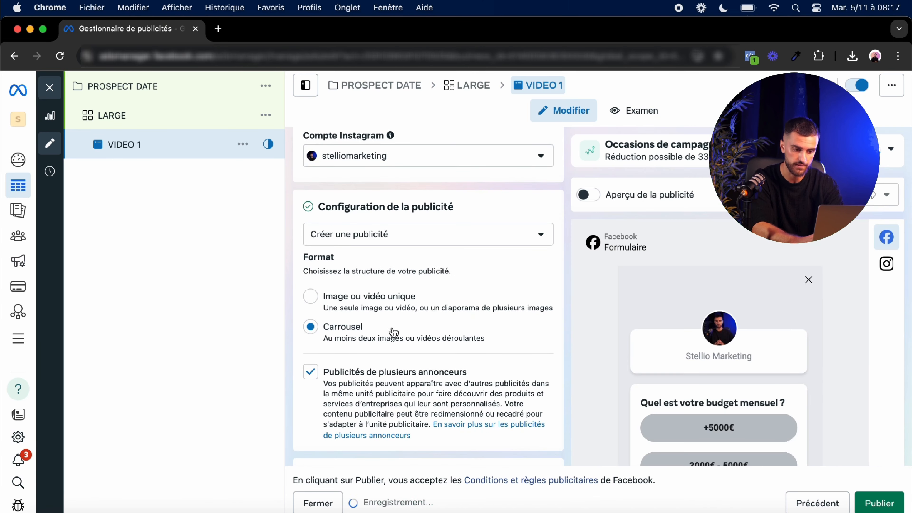
Step: Remove all existing media from the ad's creative content
scroll(441, 298, down, 8)
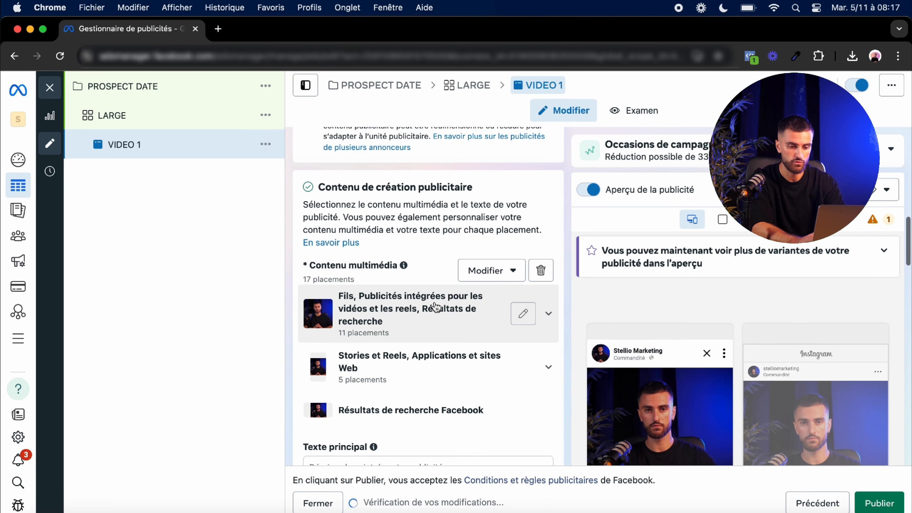
scroll(466, 370, down, 1)
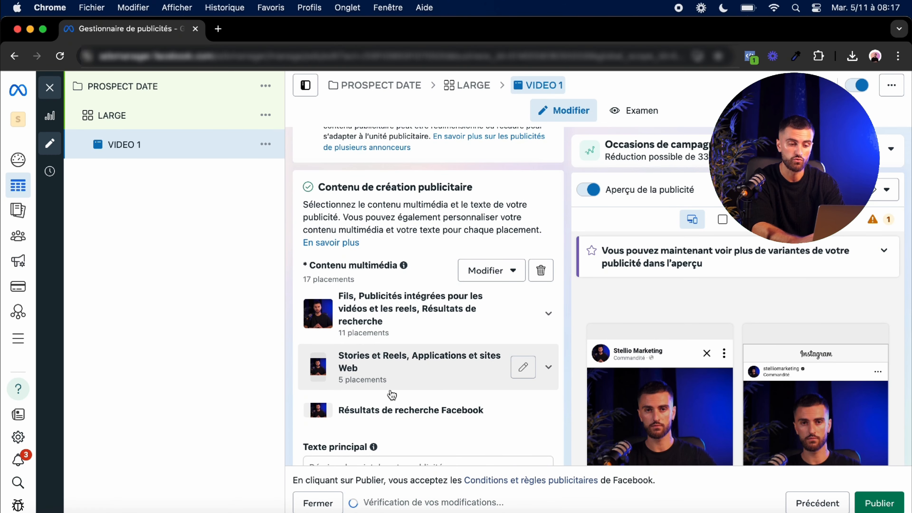
click(543, 273)
Step: Add a video to the ad, choosing 3.MP4 from the account videos
click(413, 285)
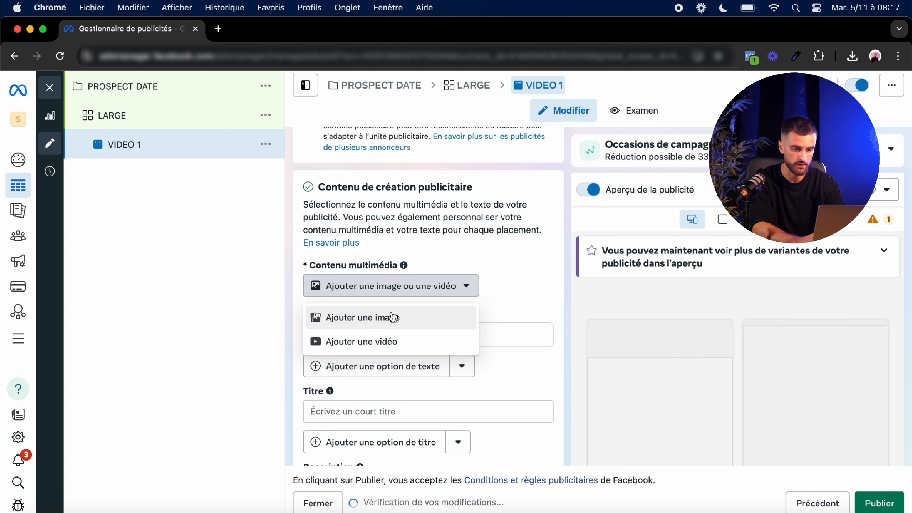
click(392, 341)
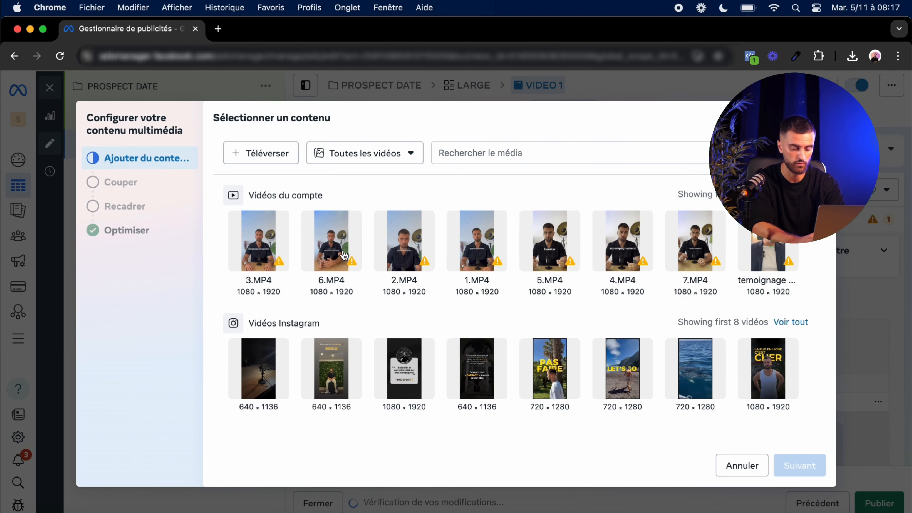
click(270, 245)
click(807, 466)
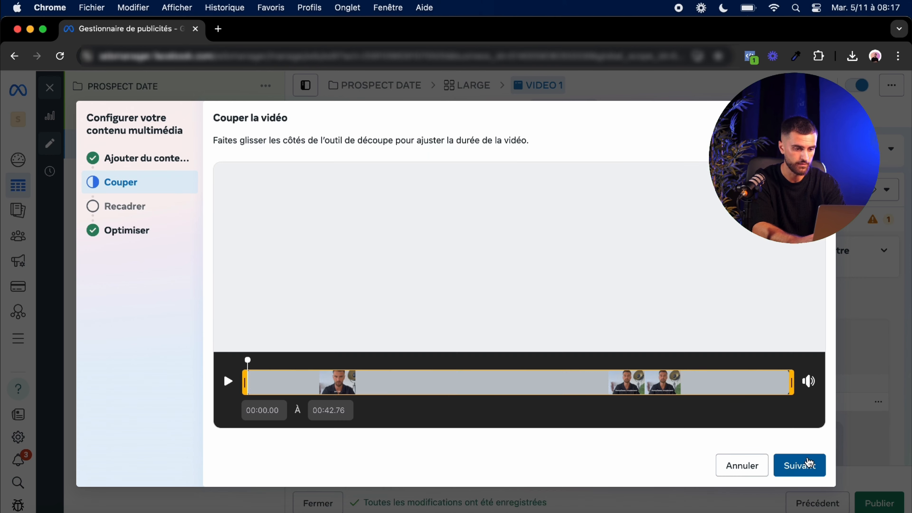
Step: Continue through the trim, crop and Advantage+ optimisation steps with default settings and finish
click(806, 466)
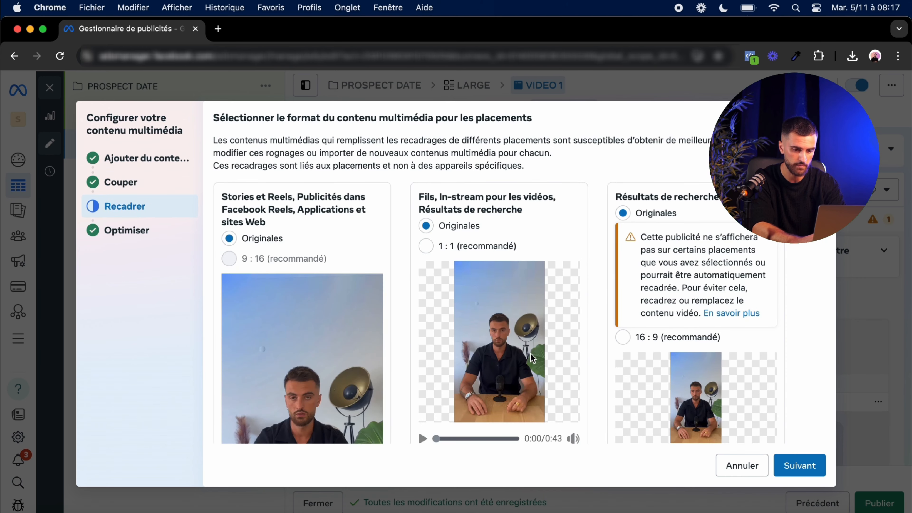
scroll(532, 358, down, 3)
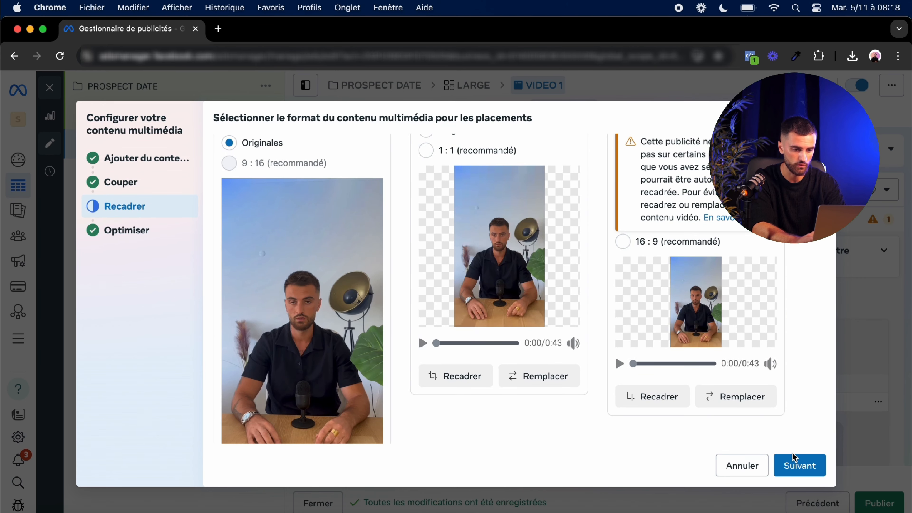
click(794, 460)
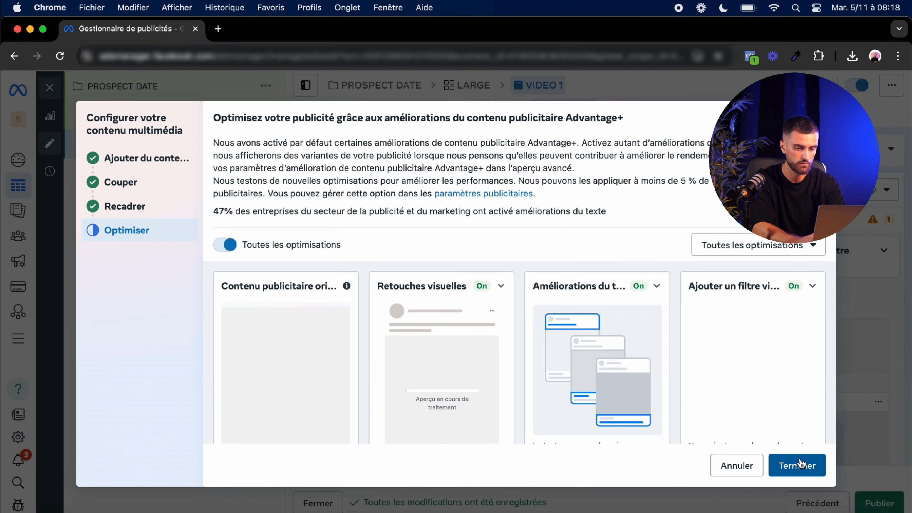
scroll(571, 260, down, 1)
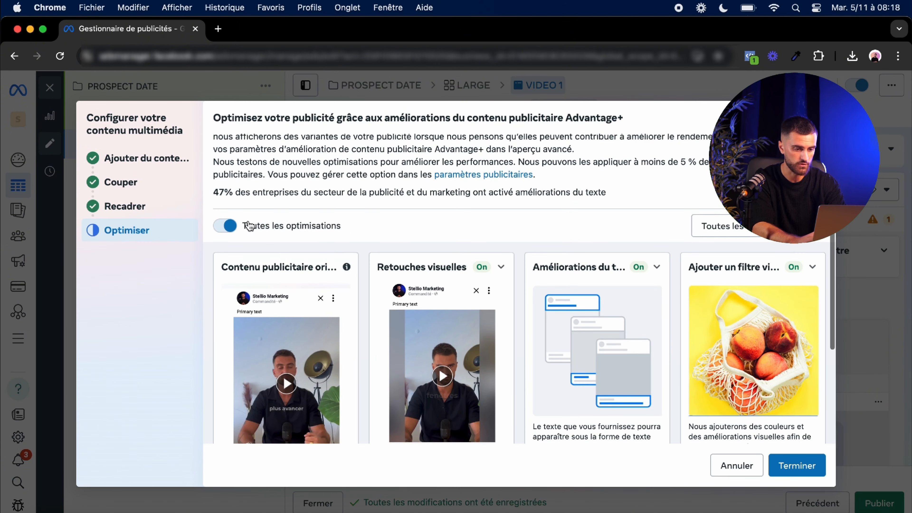
drag(242, 225, 364, 230)
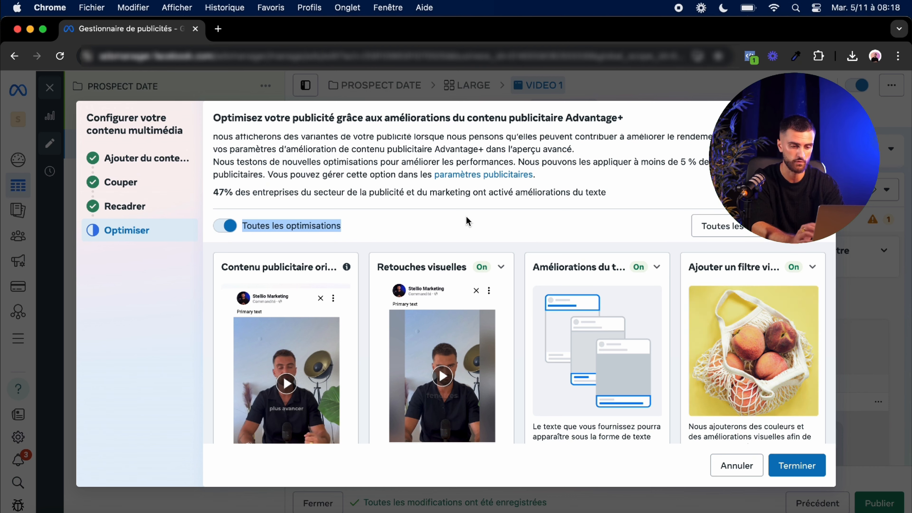
click(792, 464)
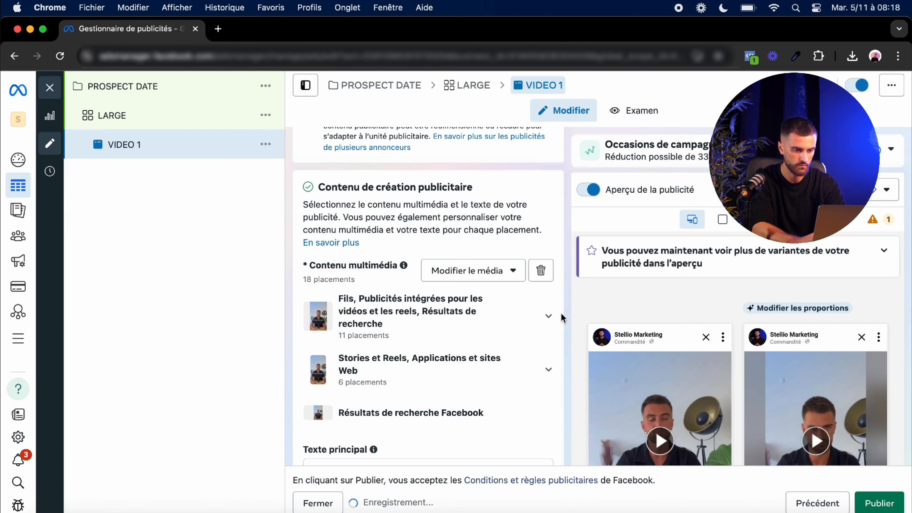
Step: Enter BONJOUR as the ad's primary text
scroll(562, 314, down, 3)
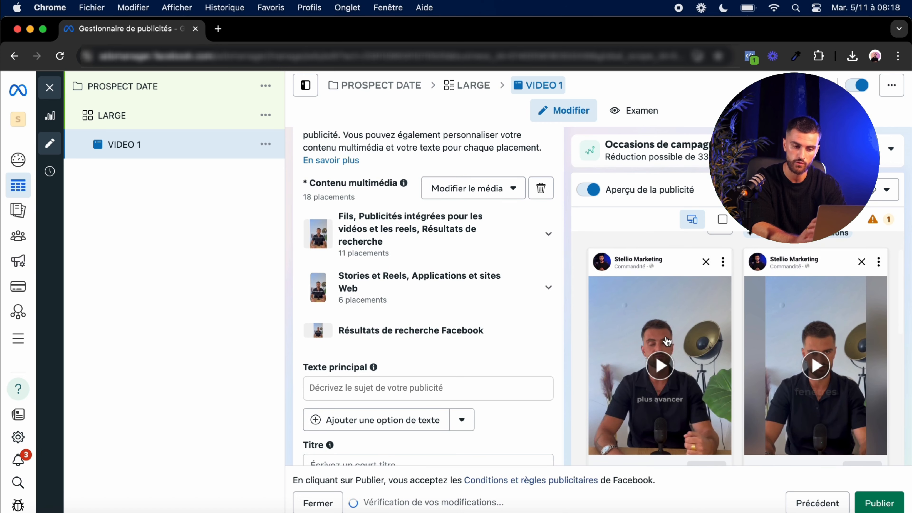
scroll(564, 323, down, 3)
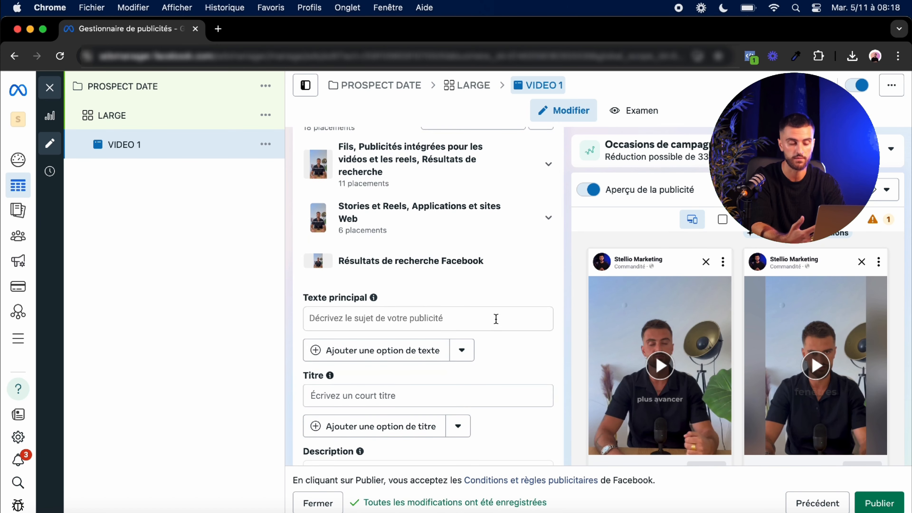
click(496, 318)
text(BON)
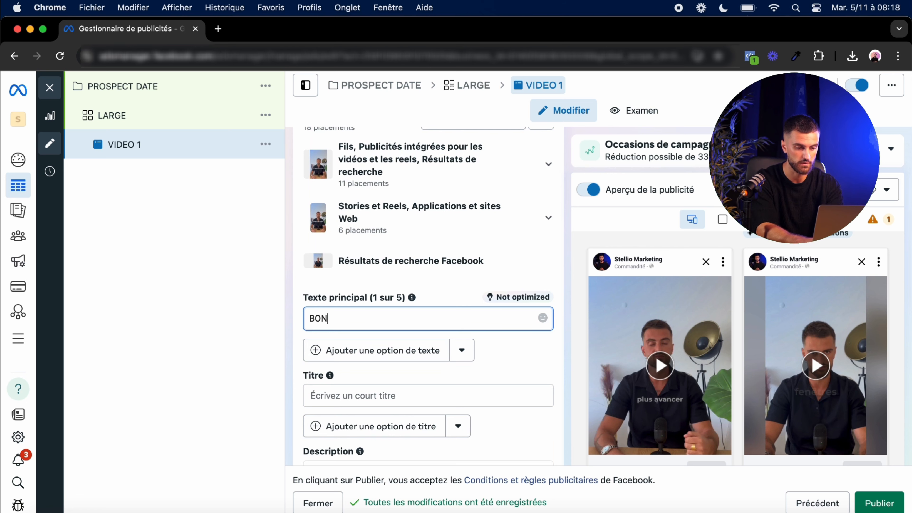
text(JOUR)
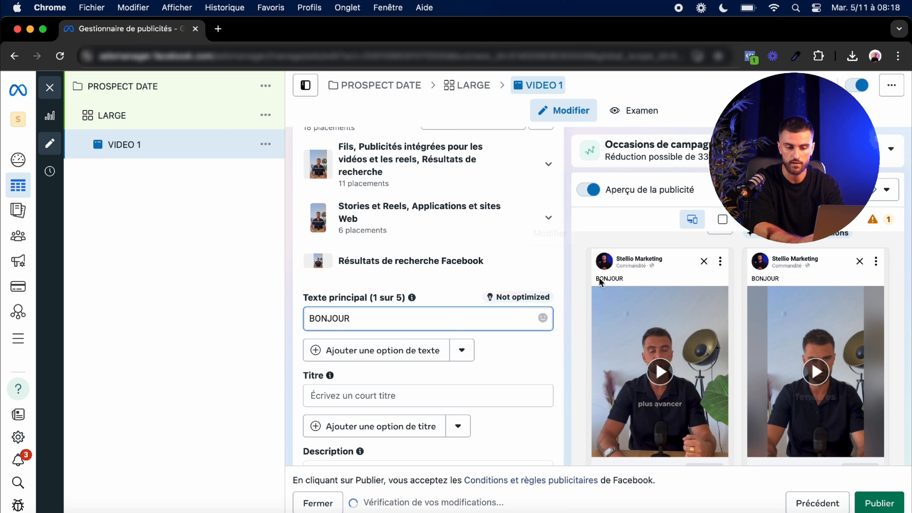
click(611, 282)
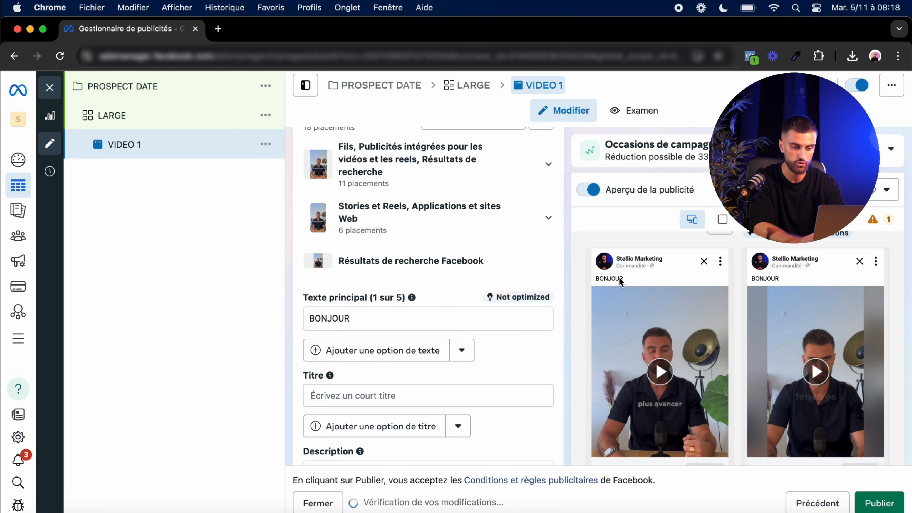
Step: Add three additional primary text option fields
scroll(535, 362, down, 1)
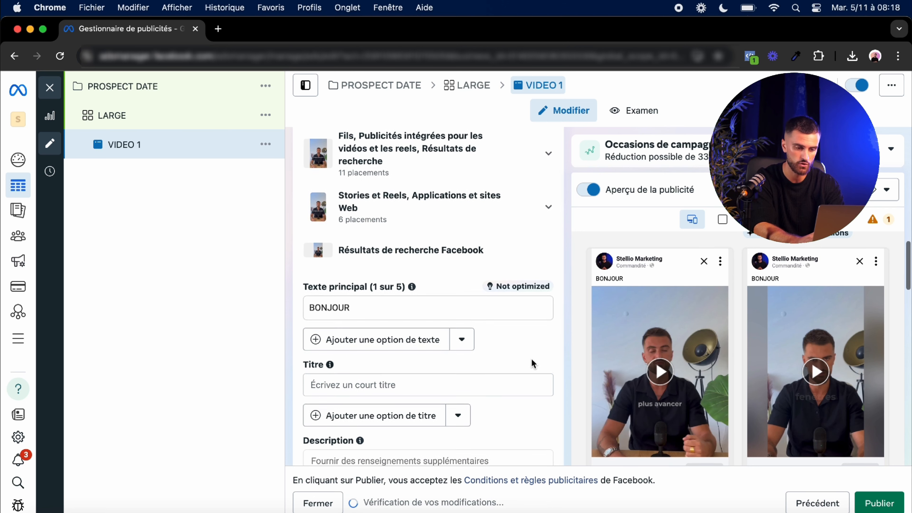
click(401, 341)
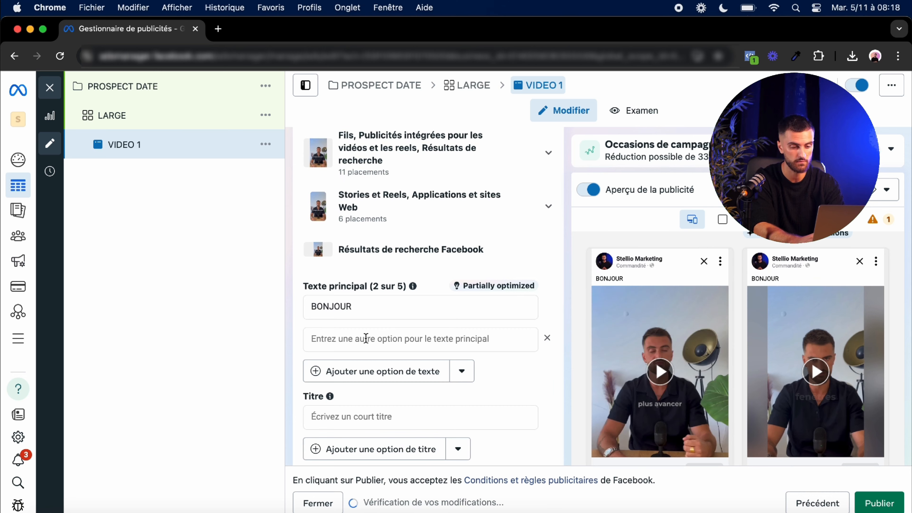
click(367, 340)
click(366, 374)
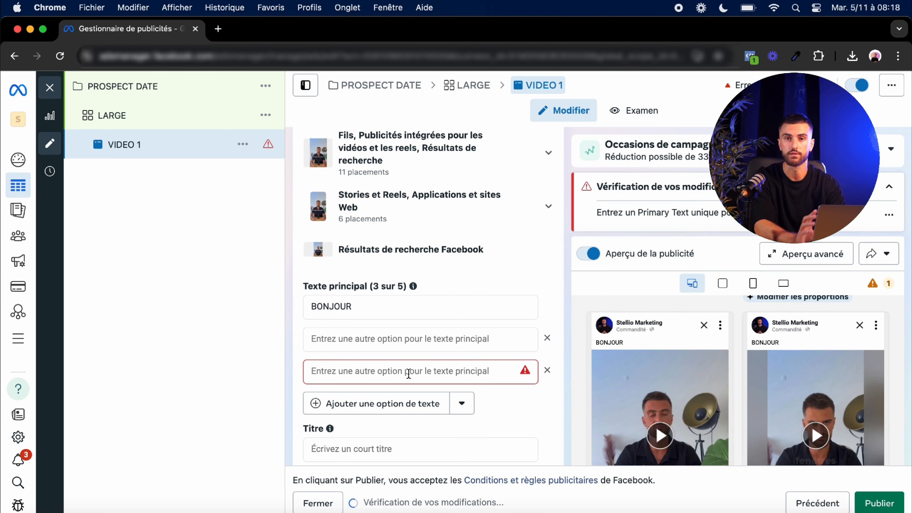
click(408, 374)
click(408, 405)
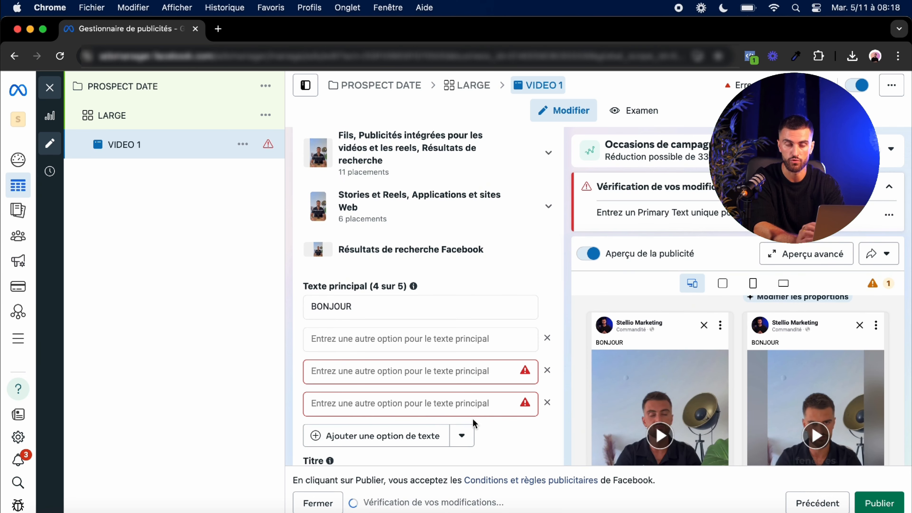
Step: Enter BONJOUR as the ad's title
scroll(484, 427, down, 3)
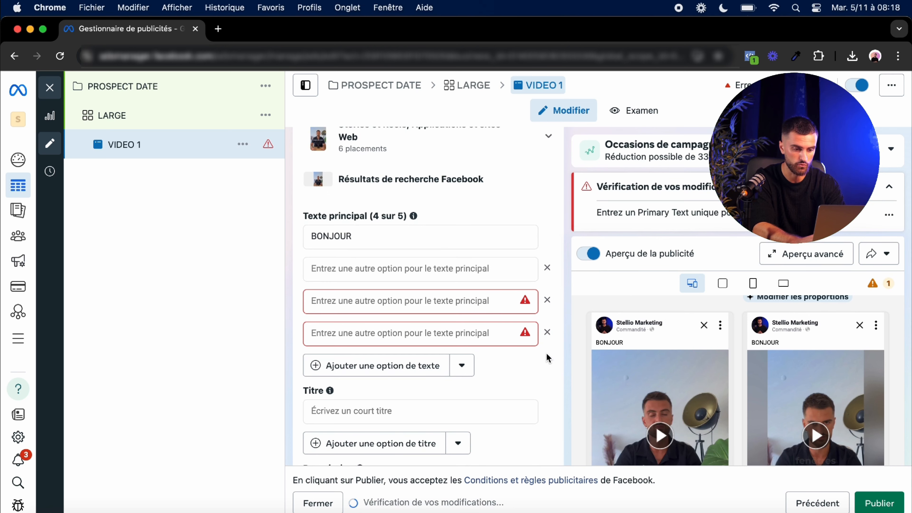
scroll(503, 390, down, 3)
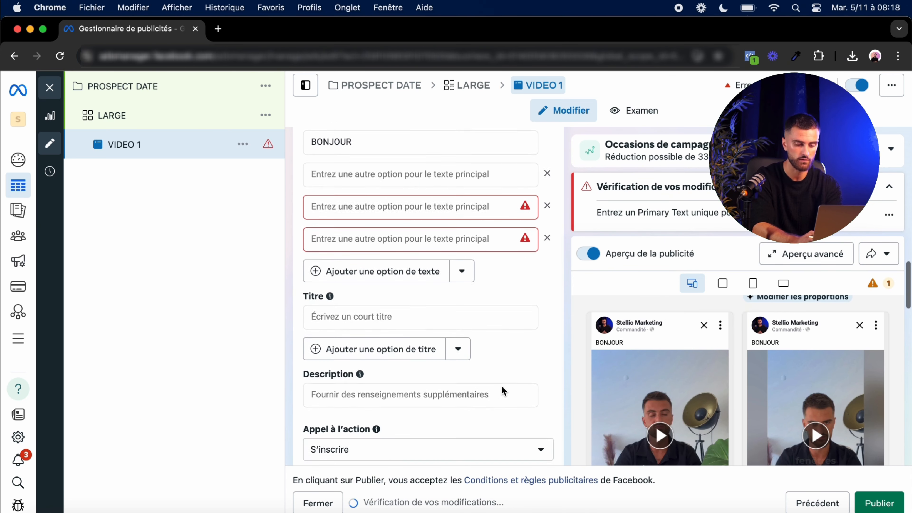
click(383, 317)
text(BONJOUR)
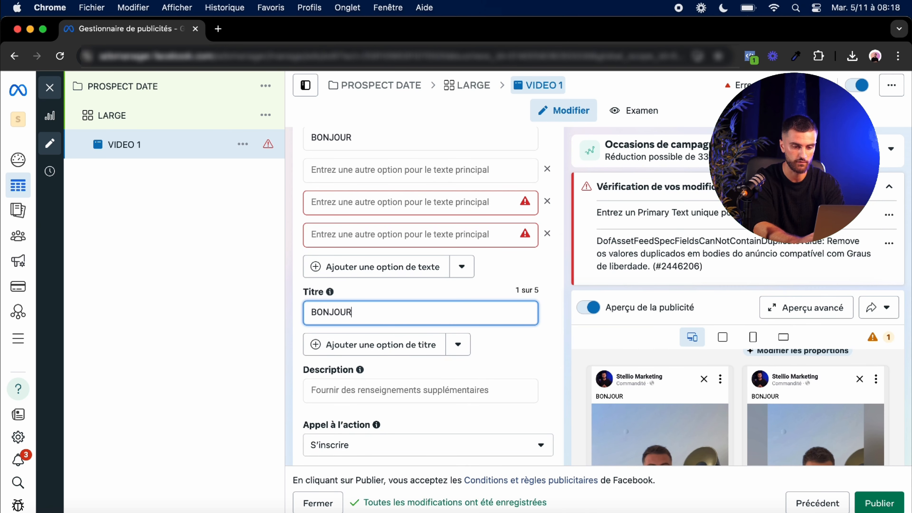
Step: Add a second title option field
scroll(643, 376, down, 3)
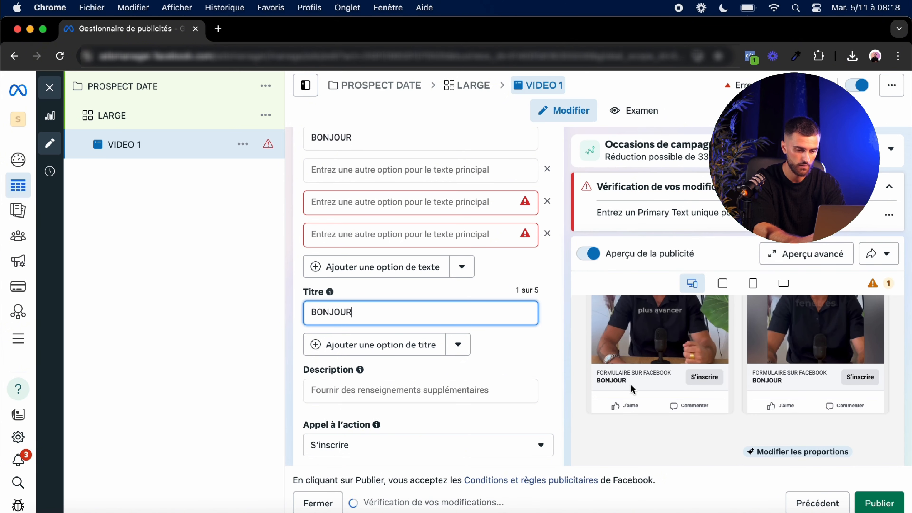
scroll(631, 384, up, 2)
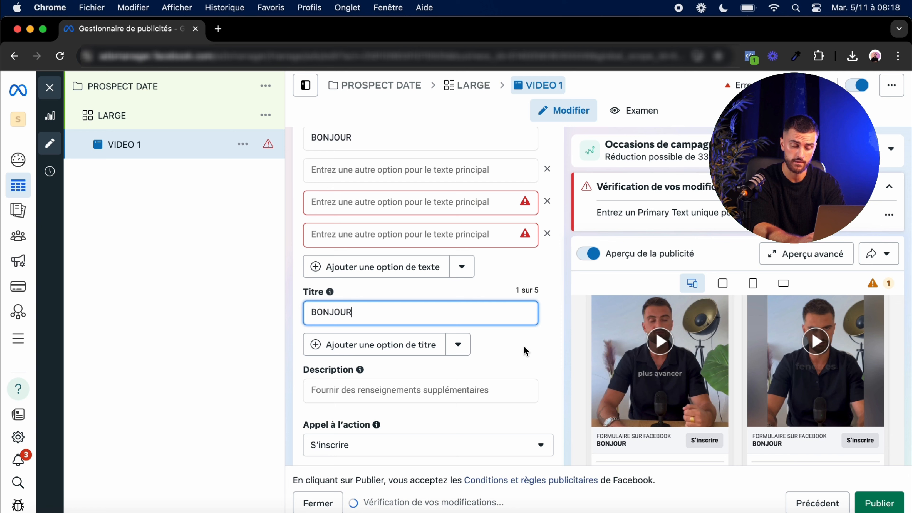
click(418, 345)
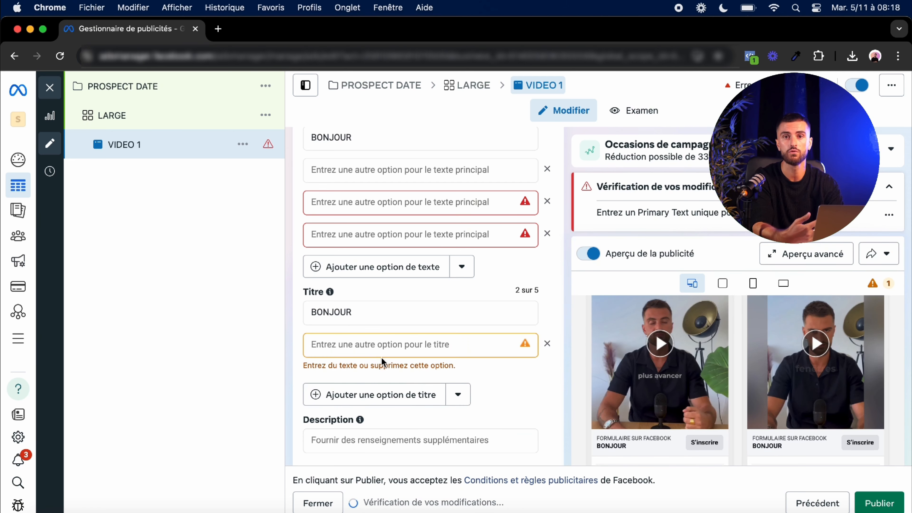
scroll(448, 360, down, 1)
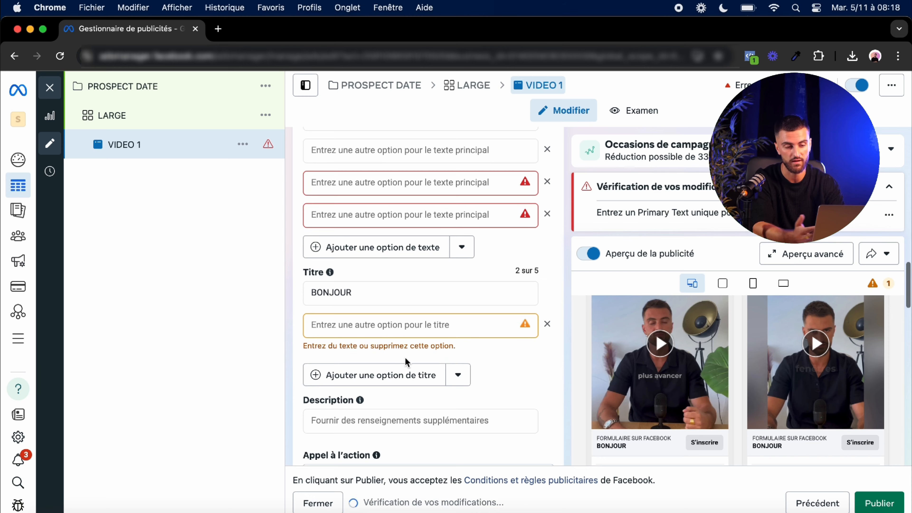
scroll(407, 361, down, 2)
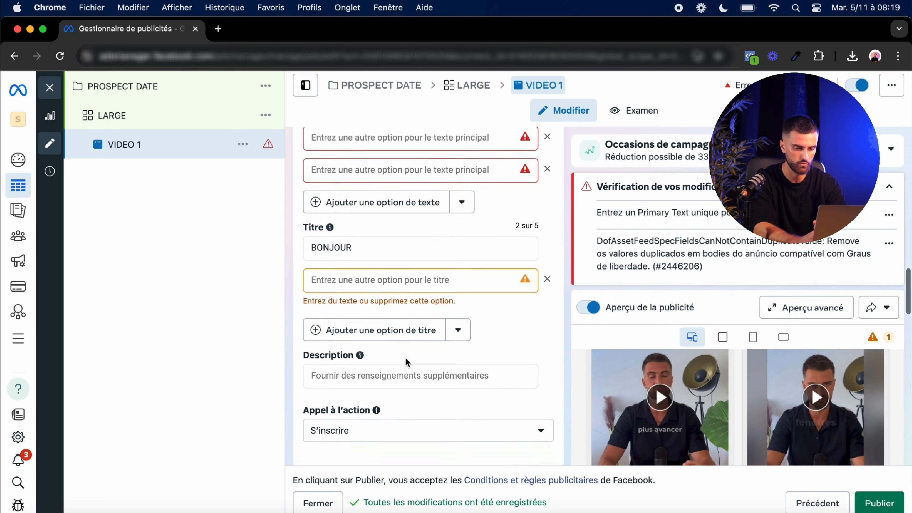
scroll(589, 317, down, 3)
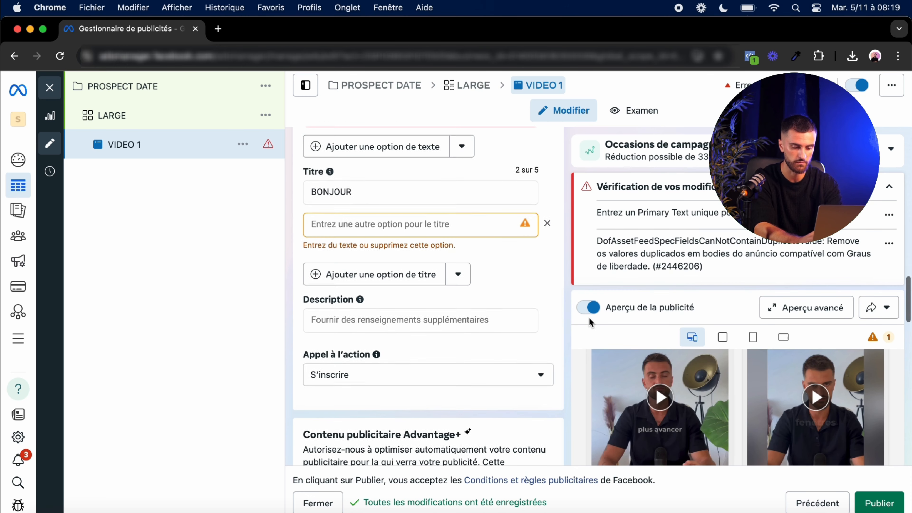
Step: Enter SOCIAL PROOF as the ad's description
click(459, 316)
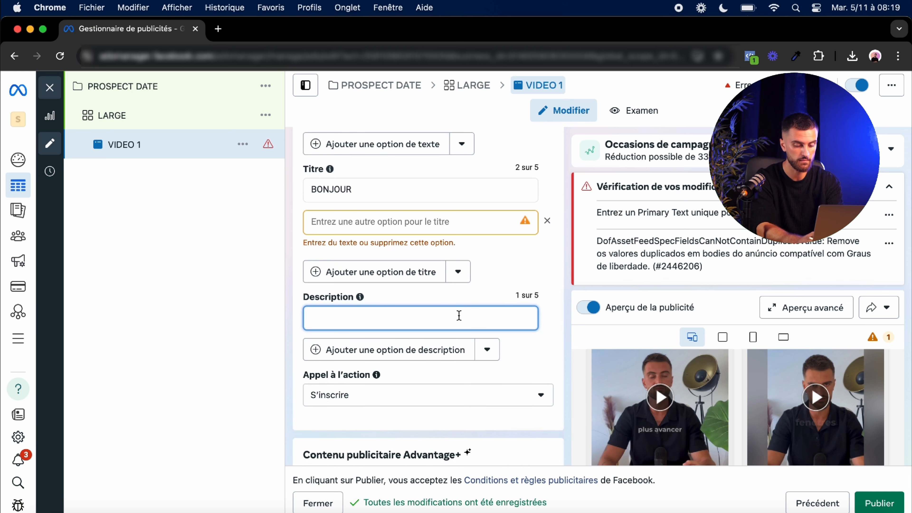
text(SOCIAL PR)
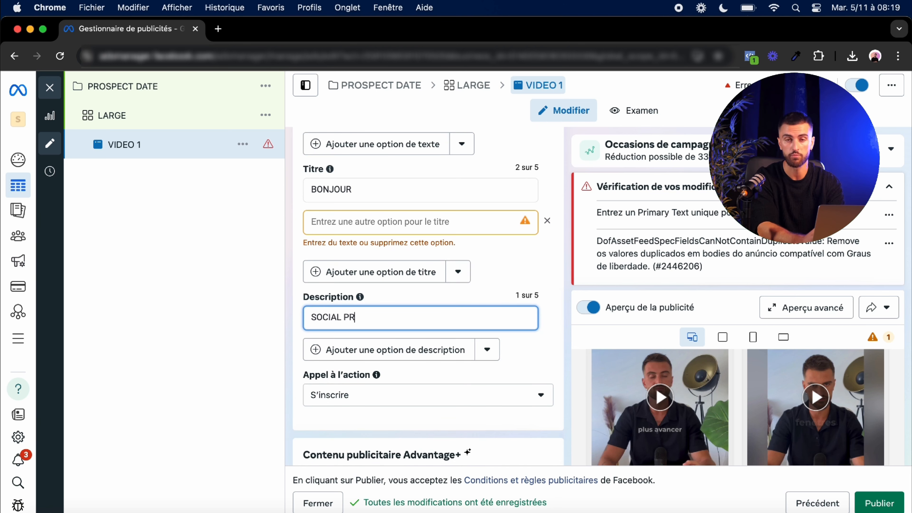
text(OOF)
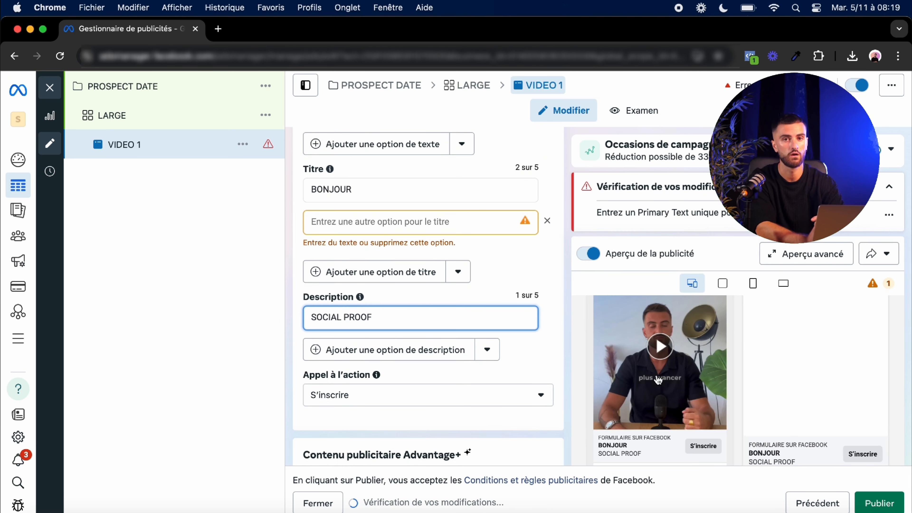
Step: Change the call to action to En savoir plus
scroll(658, 380, down, 2)
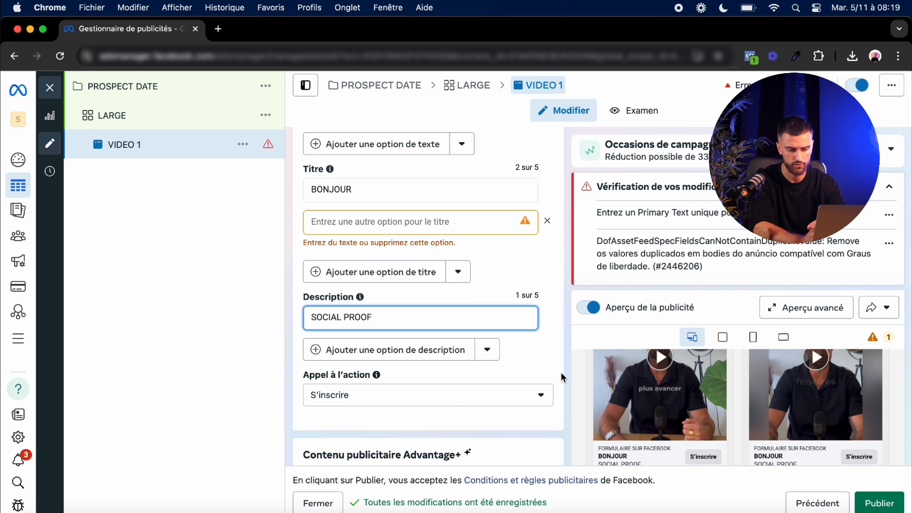
scroll(559, 356, down, 3)
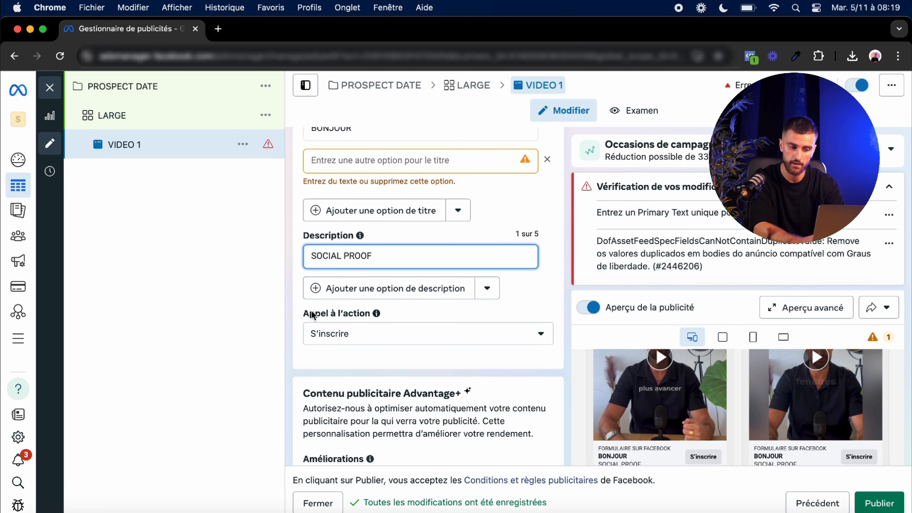
drag(311, 314, 393, 311)
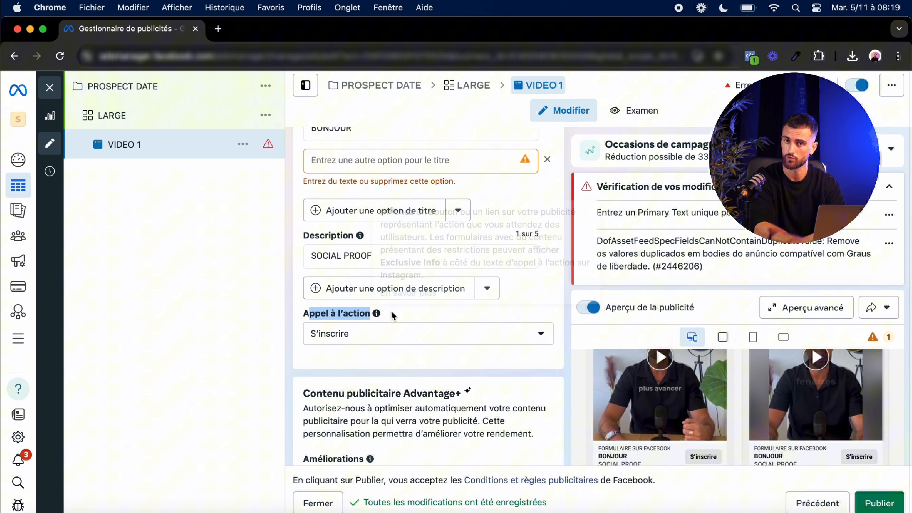
click(529, 338)
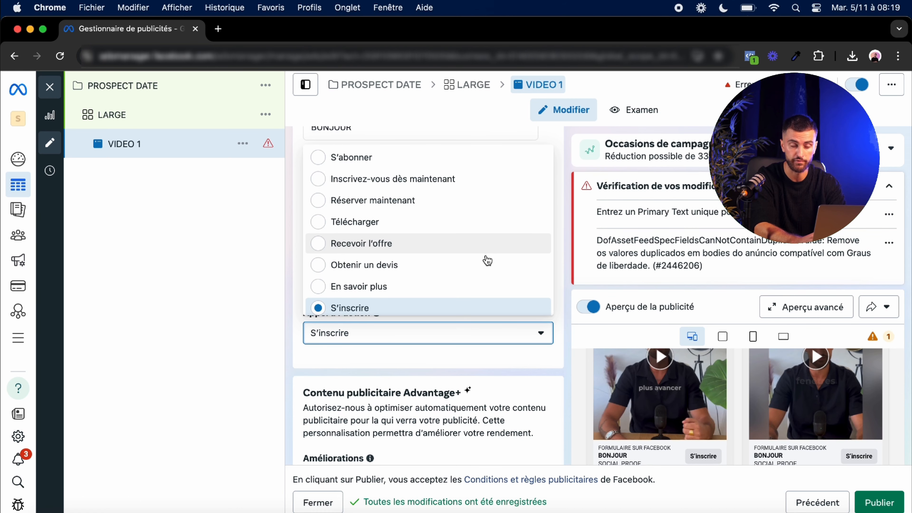
click(393, 288)
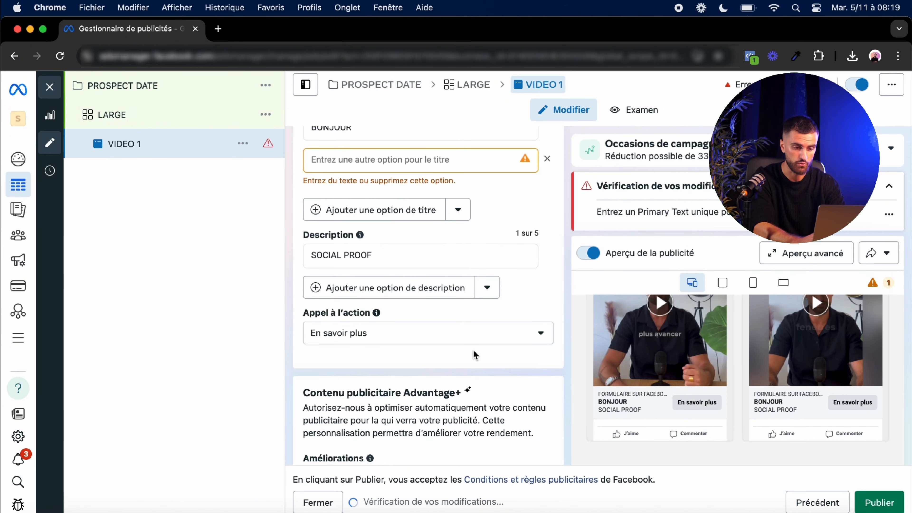
Step: Review the ad's destination instant form, CRM lead retrieval and tracking event settings
scroll(474, 355, down, 5)
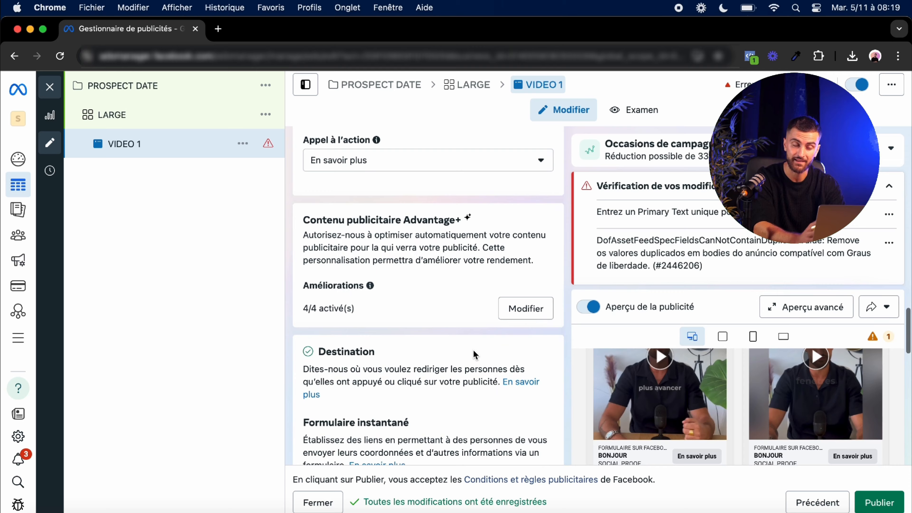
scroll(474, 354, down, 8)
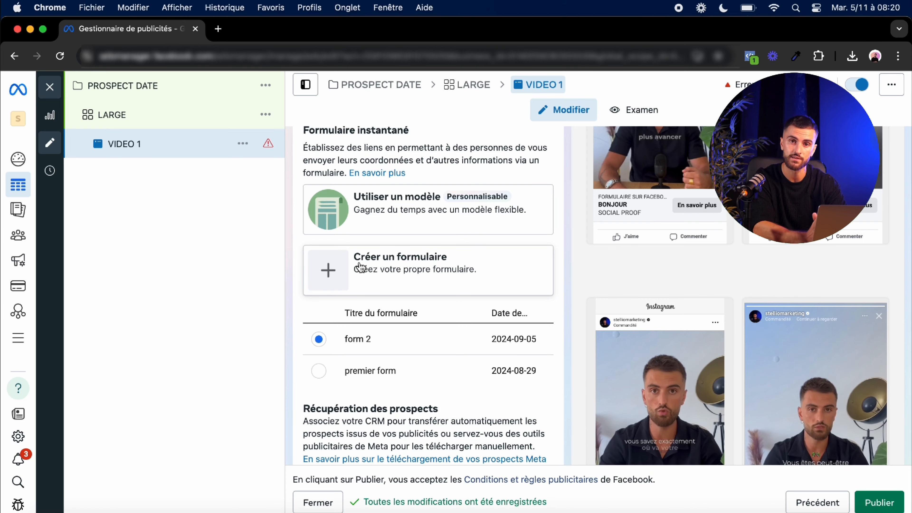
scroll(424, 330, down, 6)
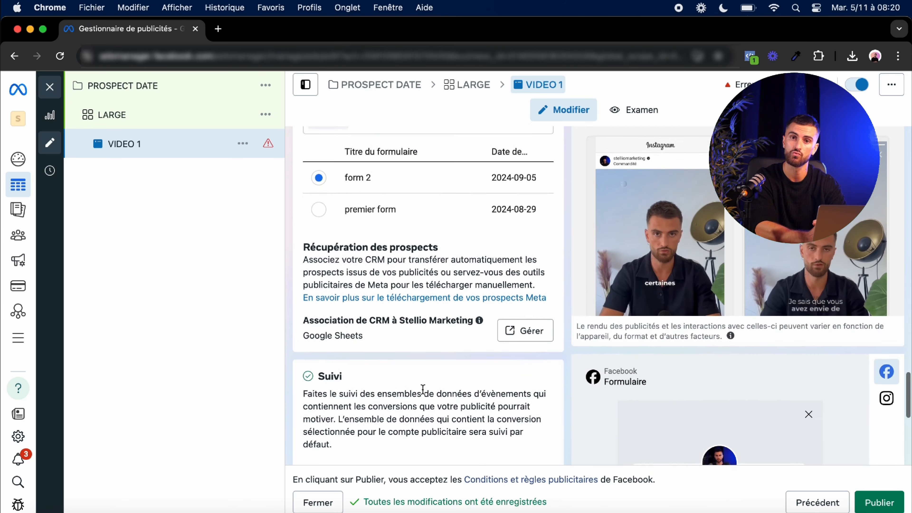
scroll(423, 391, down, 3)
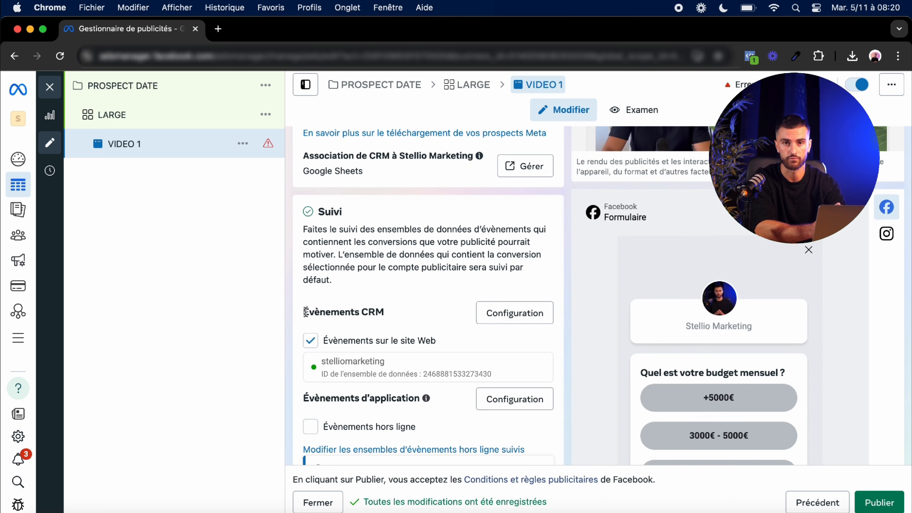
drag(304, 313, 391, 316)
scroll(391, 317, up, 3)
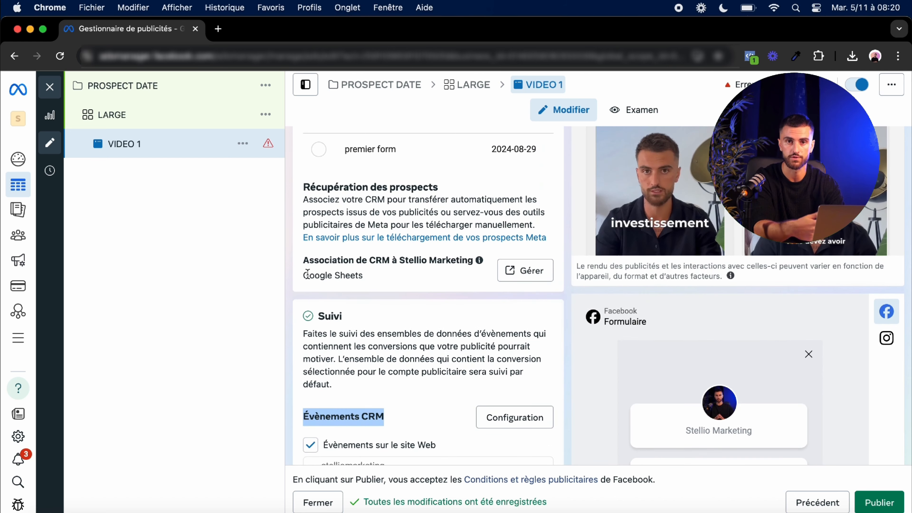
drag(304, 276, 389, 279)
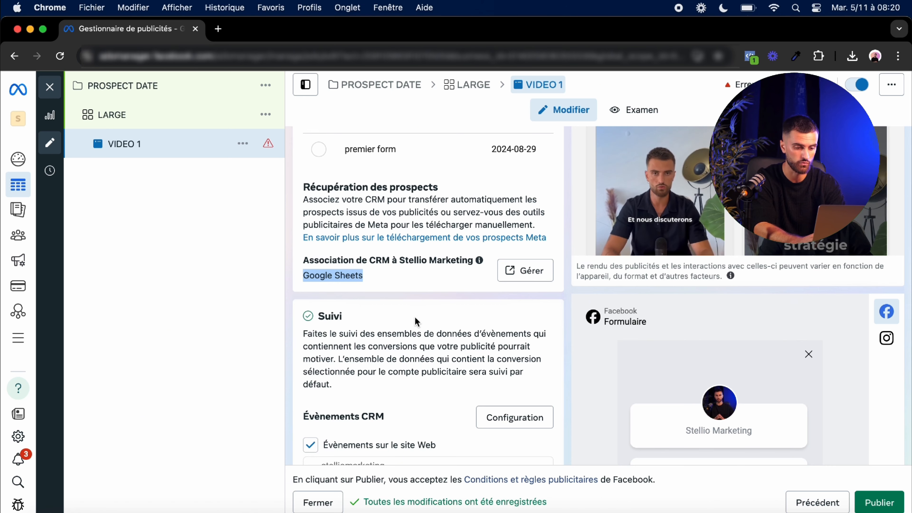
scroll(423, 321, down, 1)
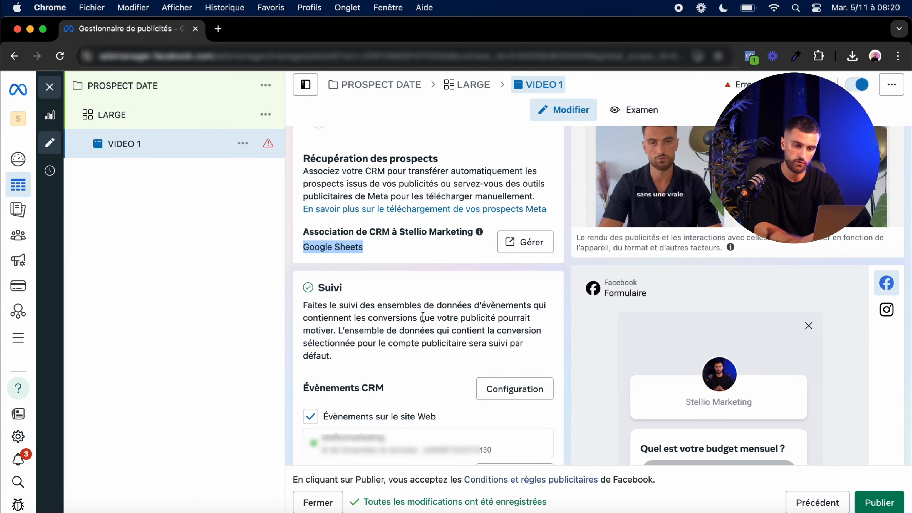
scroll(423, 316, down, 8)
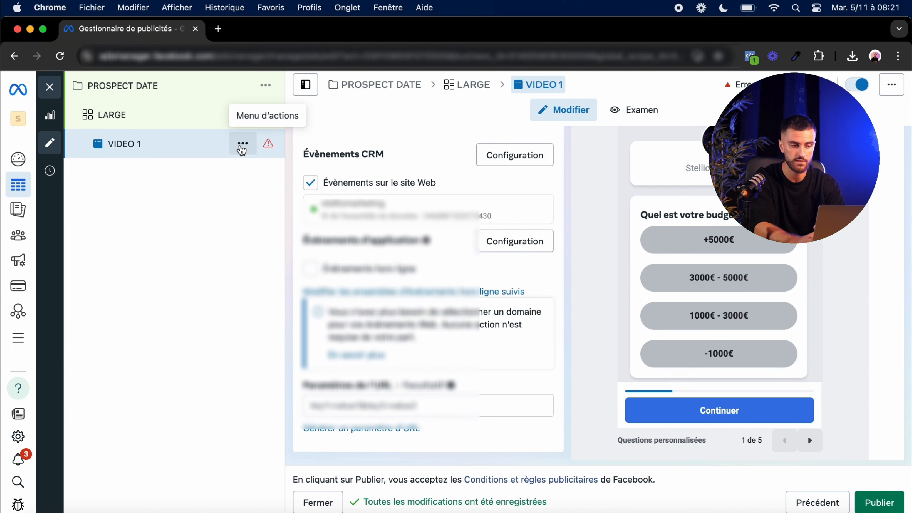
Step: Duplicate the VIDEO 1 ad and rename the copy PHOTO 1
click(241, 148)
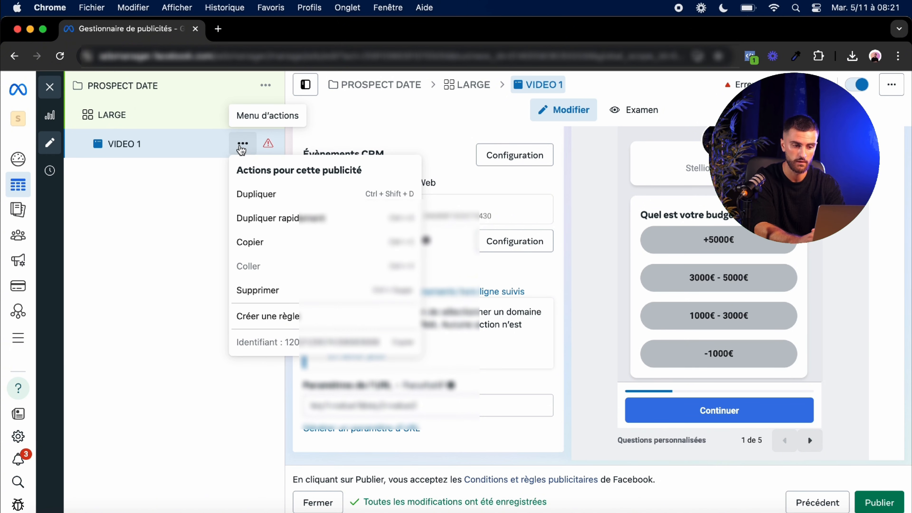
click(296, 221)
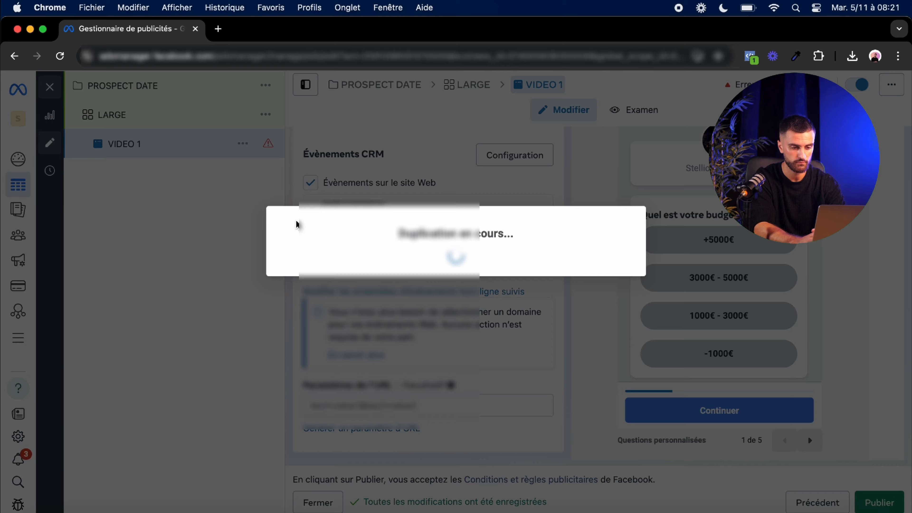
scroll(397, 206, up, 20)
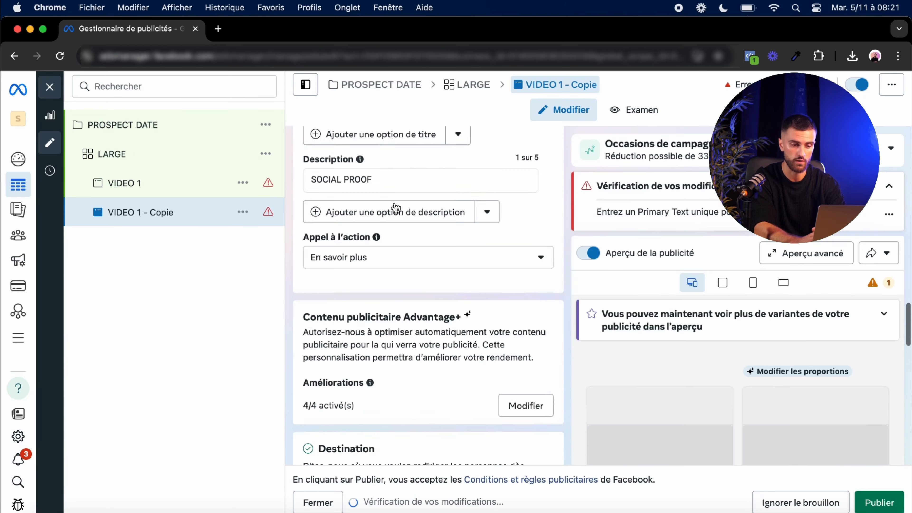
drag(313, 177, 417, 173)
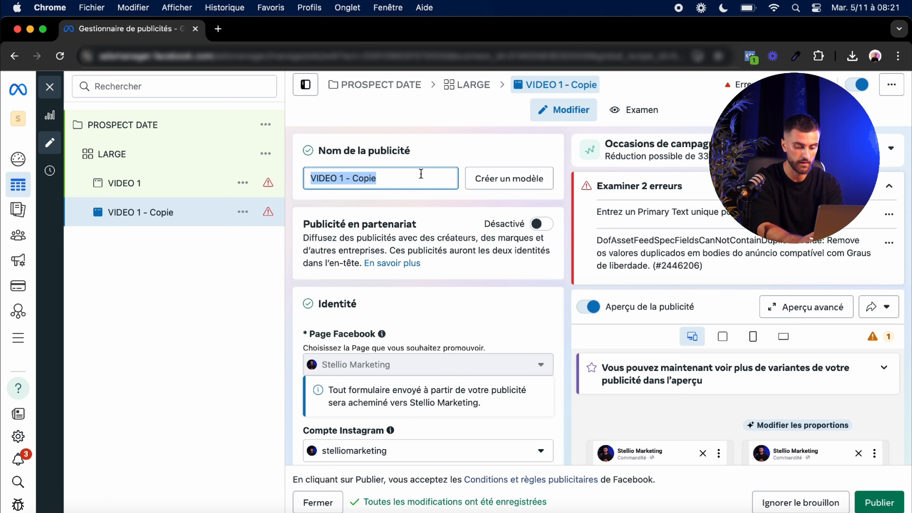
text(PHOTO 1)
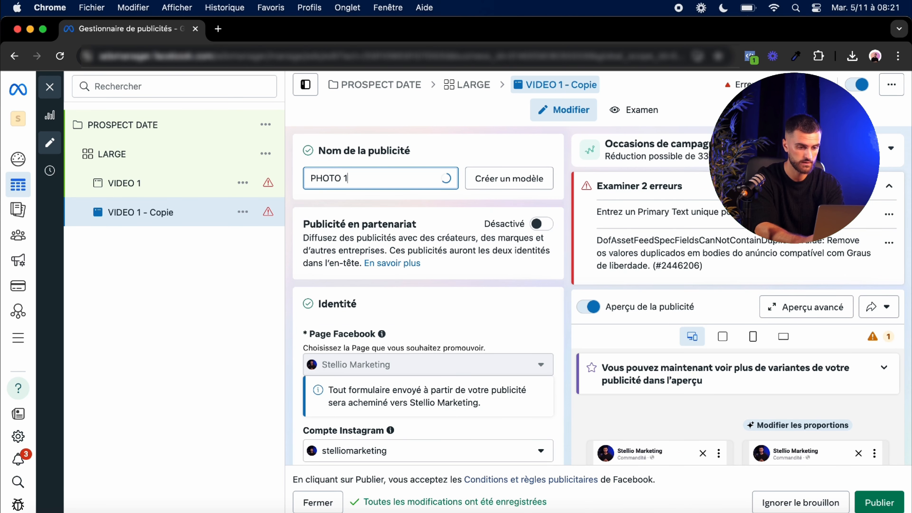
click(461, 154)
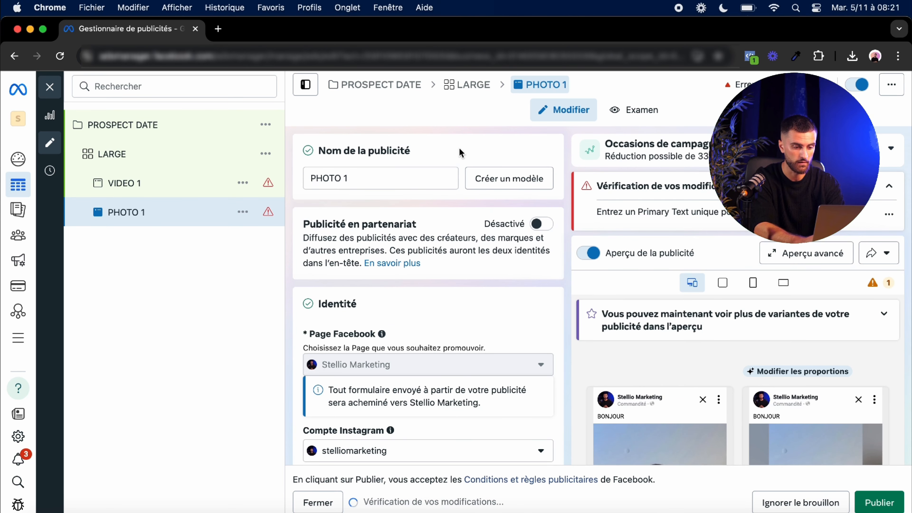
Step: Remove the copied video and select the 1863 × 1864 black-and-white portrait from the account images
scroll(404, 208, down, 10)
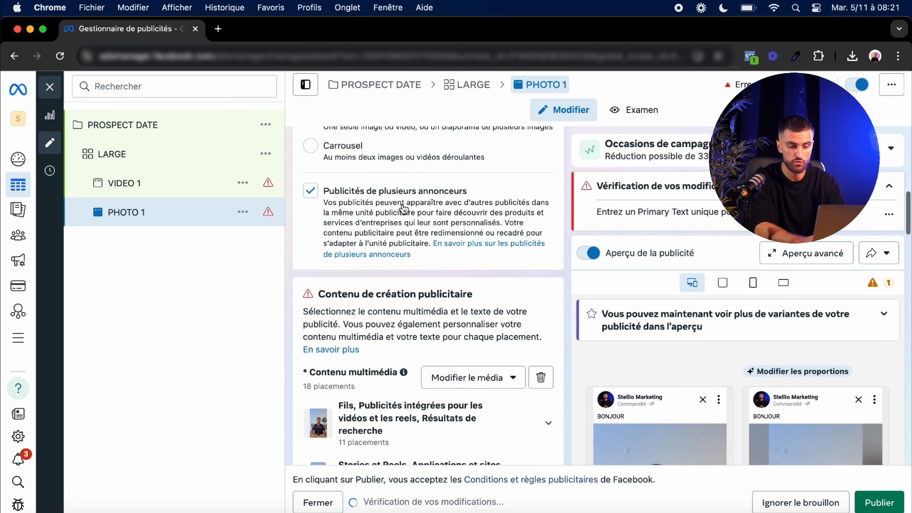
click(541, 255)
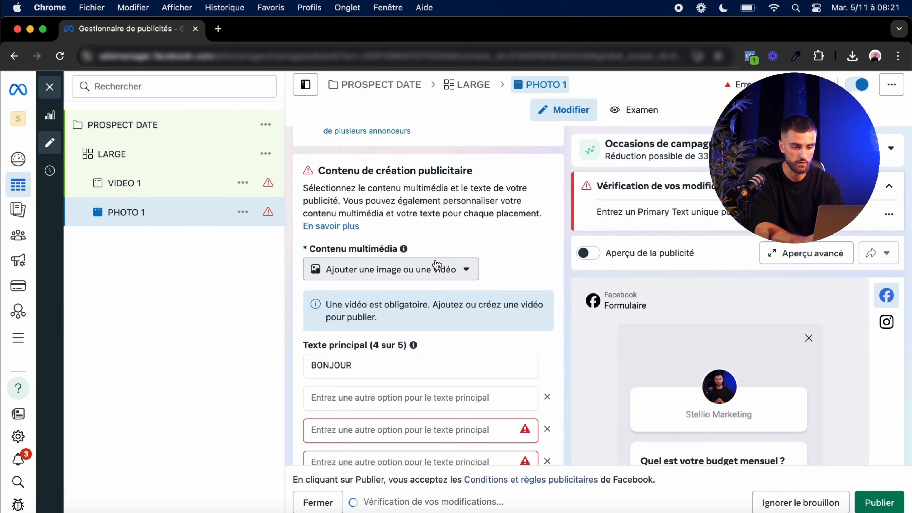
click(434, 265)
click(394, 302)
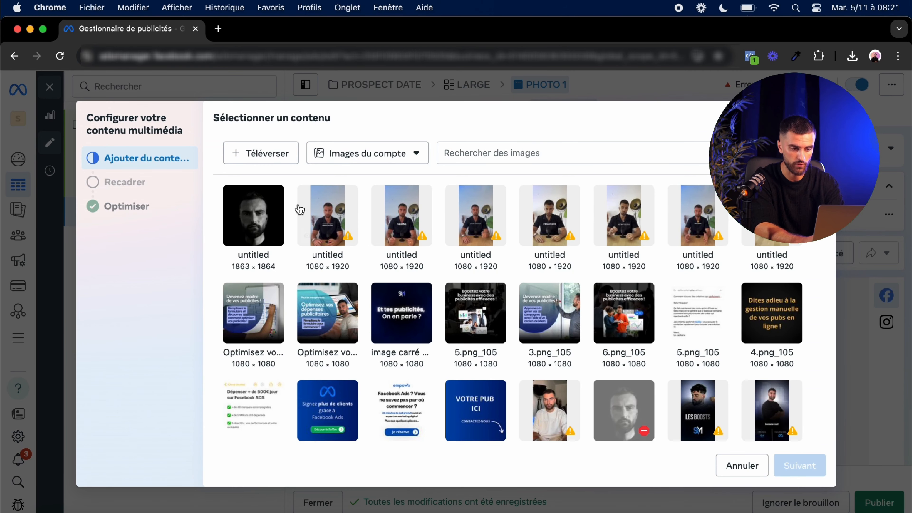
click(232, 233)
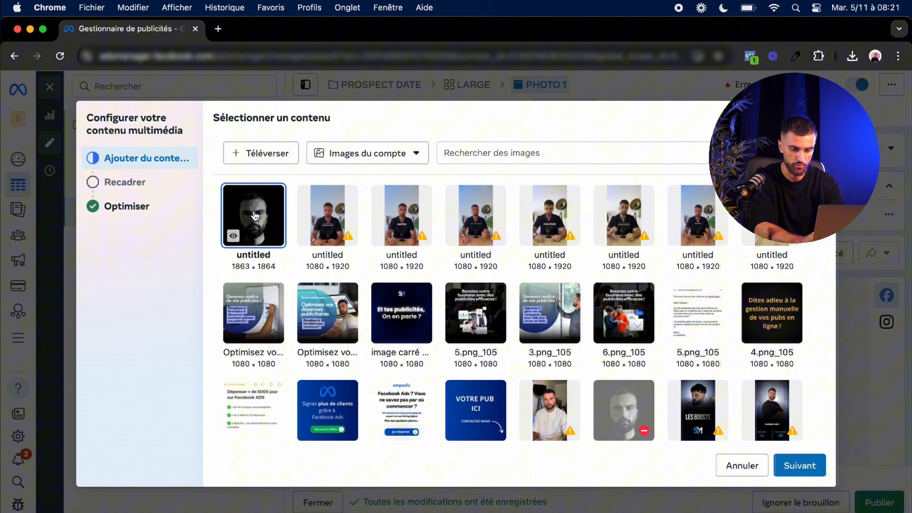
click(820, 467)
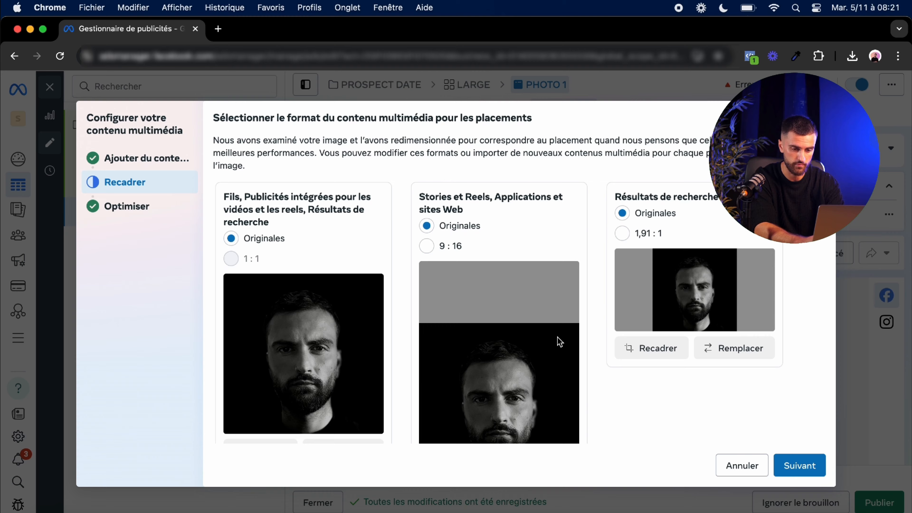
Step: Keep the original crop formats and finish the media setup with all optimizations enabled
scroll(433, 347, down, 5)
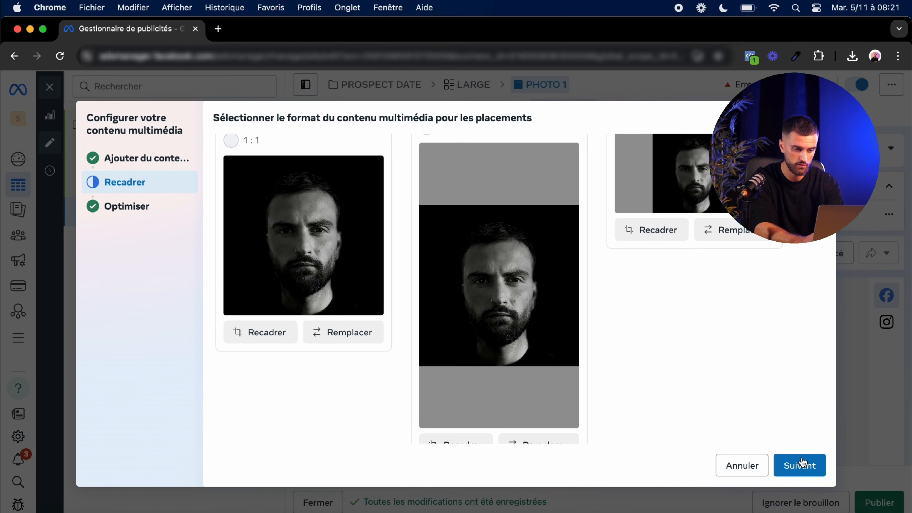
click(803, 464)
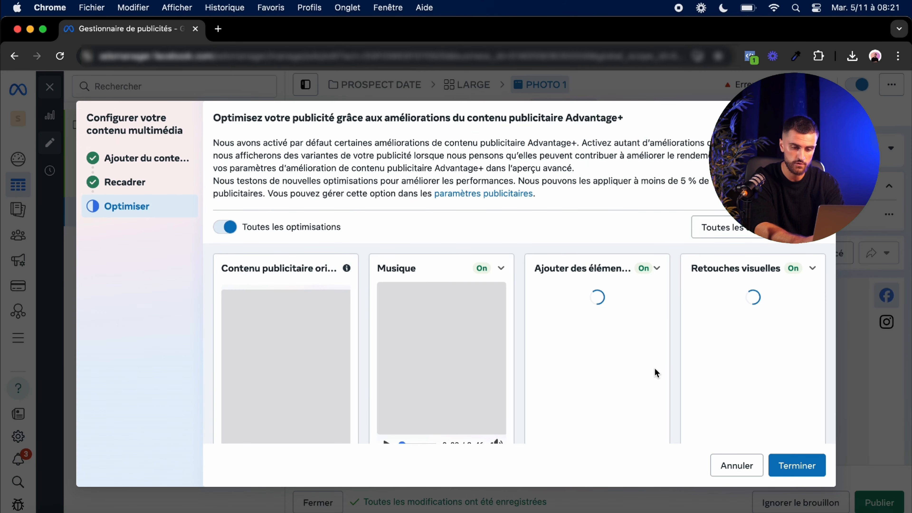
scroll(377, 292, down, 2)
drag(251, 172, 331, 176)
scroll(332, 175, up, 2)
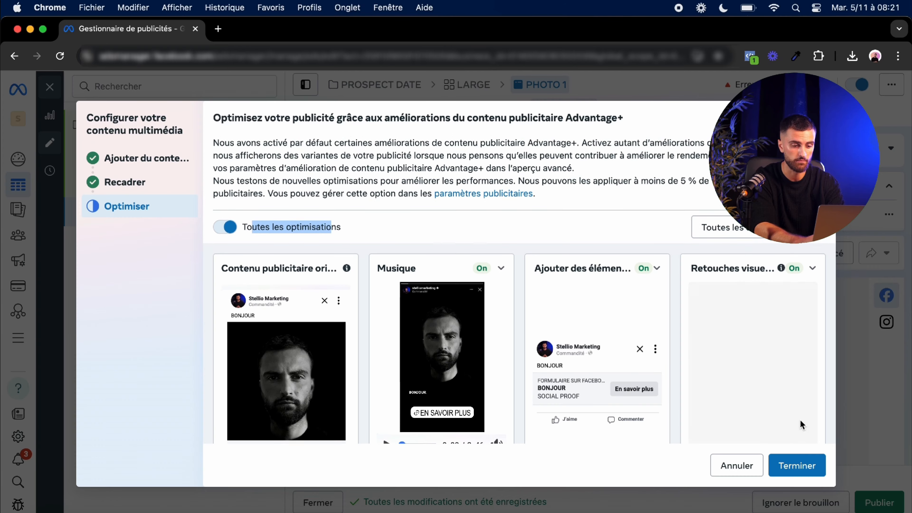
click(797, 466)
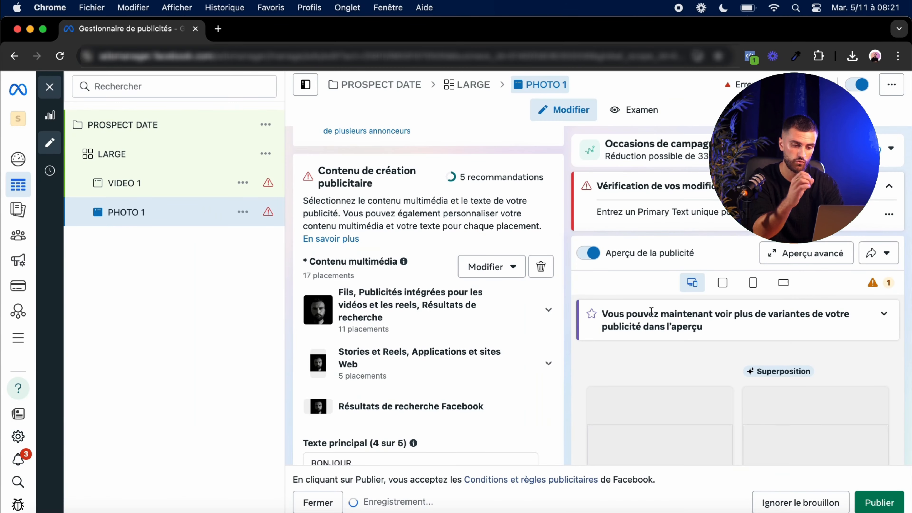
Step: Review the PHOTO 1 ad's text, destination form and CRM settings, and open the LARGE ad set
scroll(464, 336, down, 5)
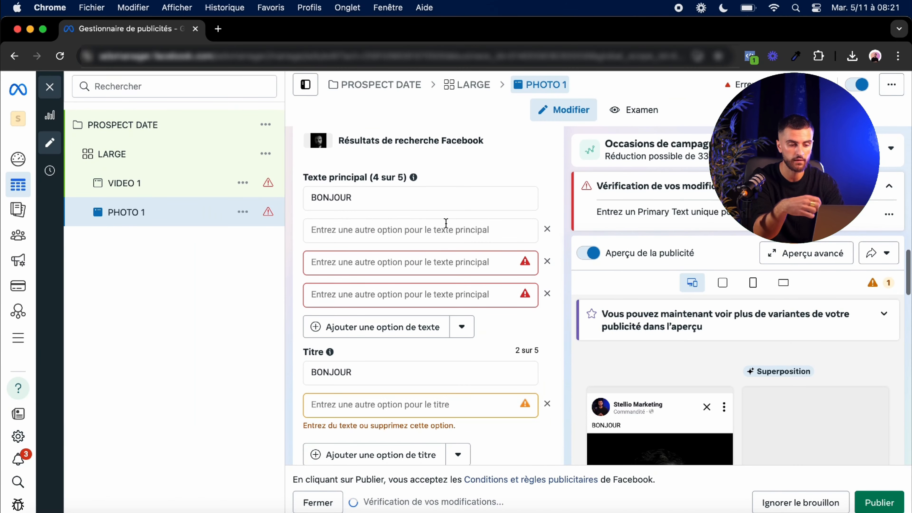
scroll(397, 376, down, 4)
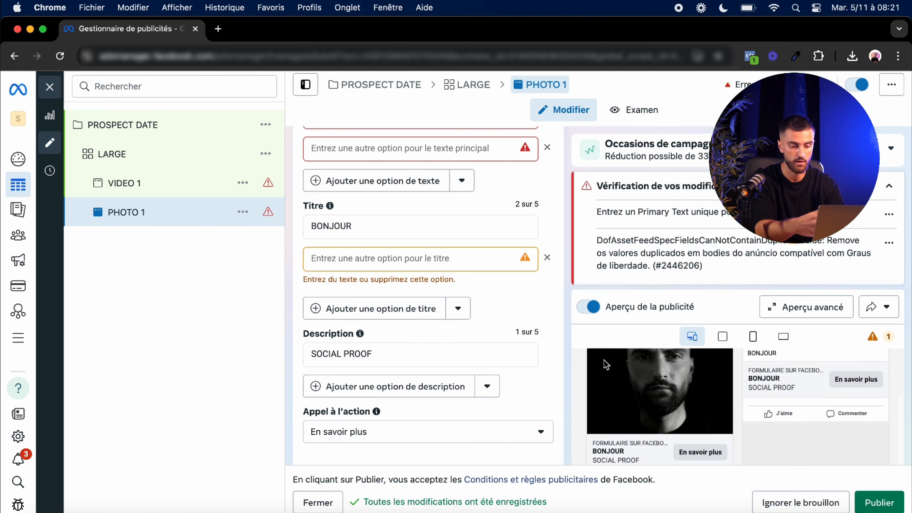
scroll(607, 364, down, 3)
scroll(501, 343, down, 8)
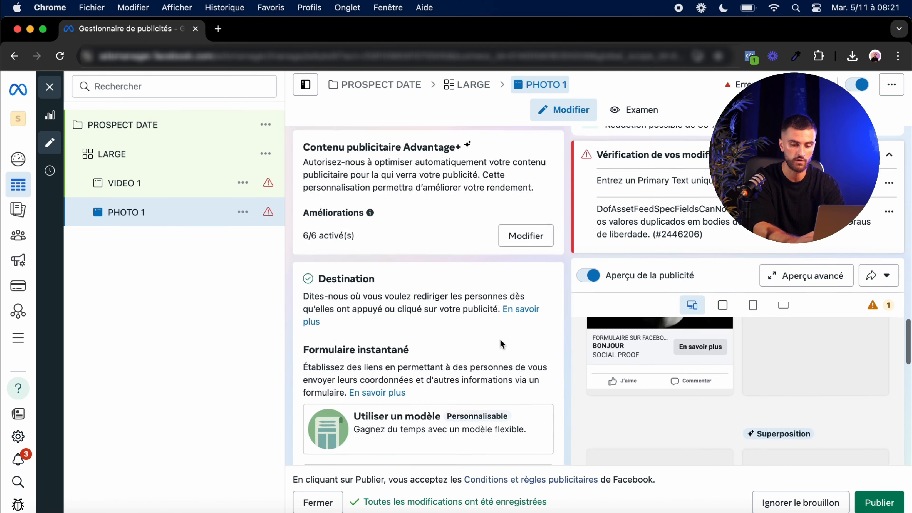
scroll(501, 344, down, 10)
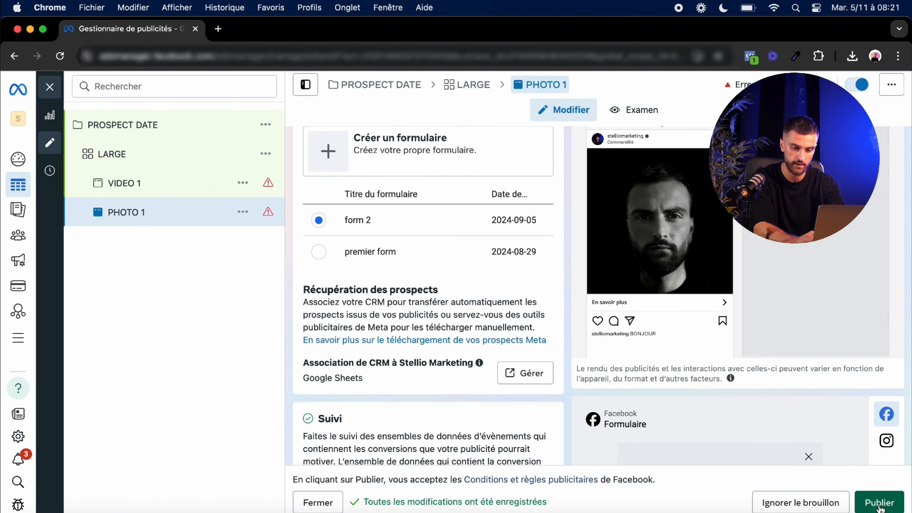
click(114, 155)
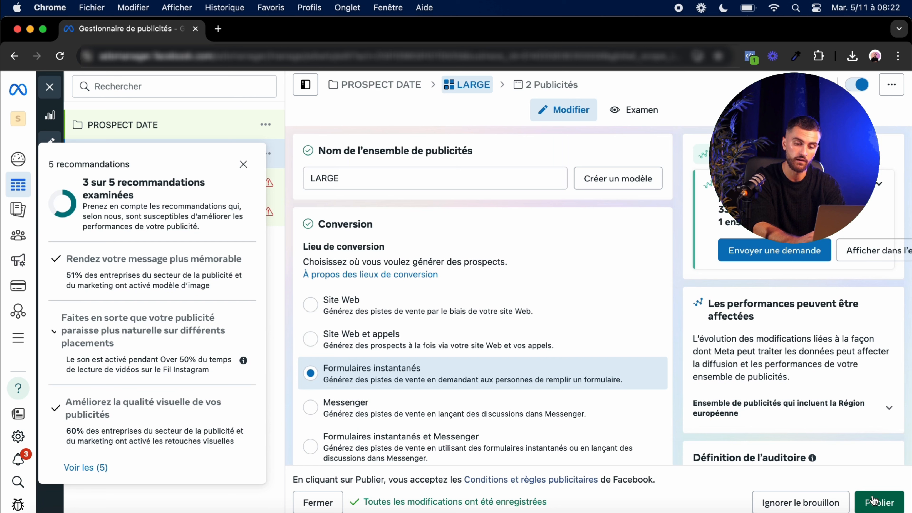